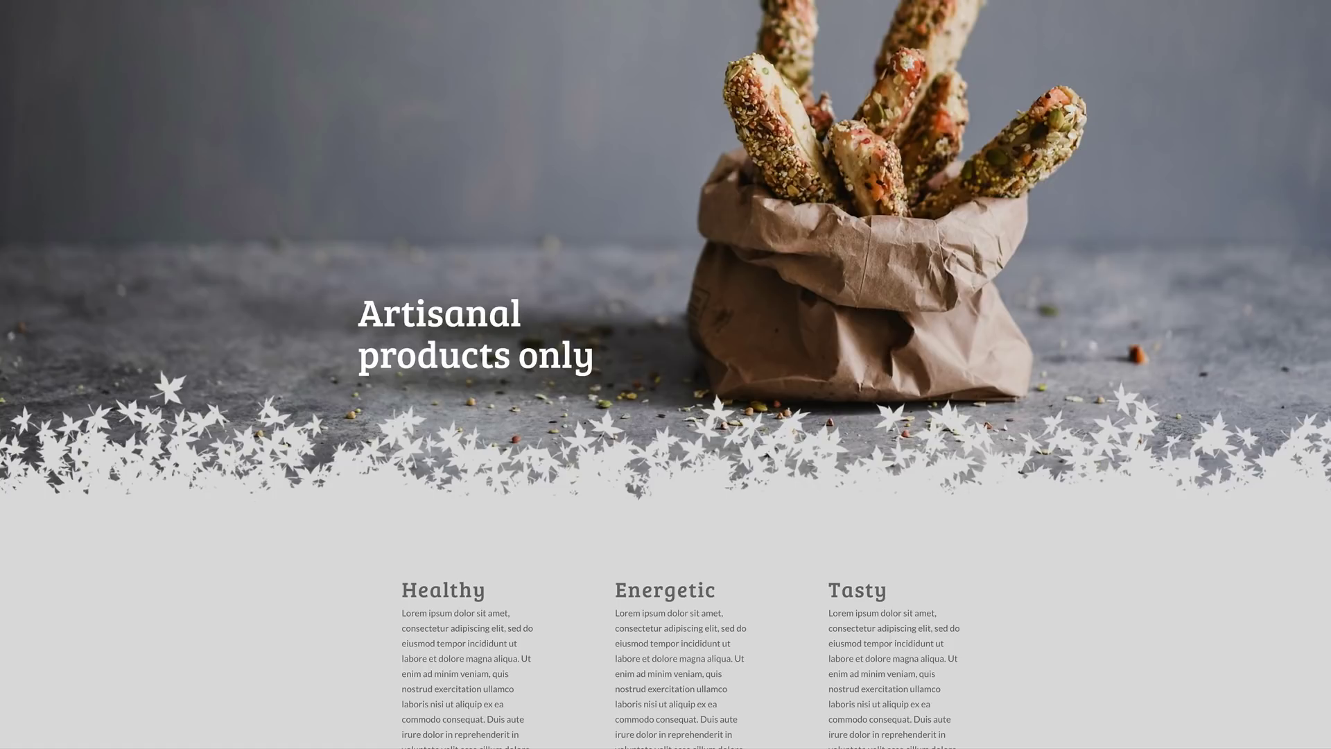
Scroll down the Divi bakery page to review the leaf-edged section dividers.
{"action": "scroll", "coordinate": [666, 374], "scroll_direction": "down", "scroll_amount": 3}
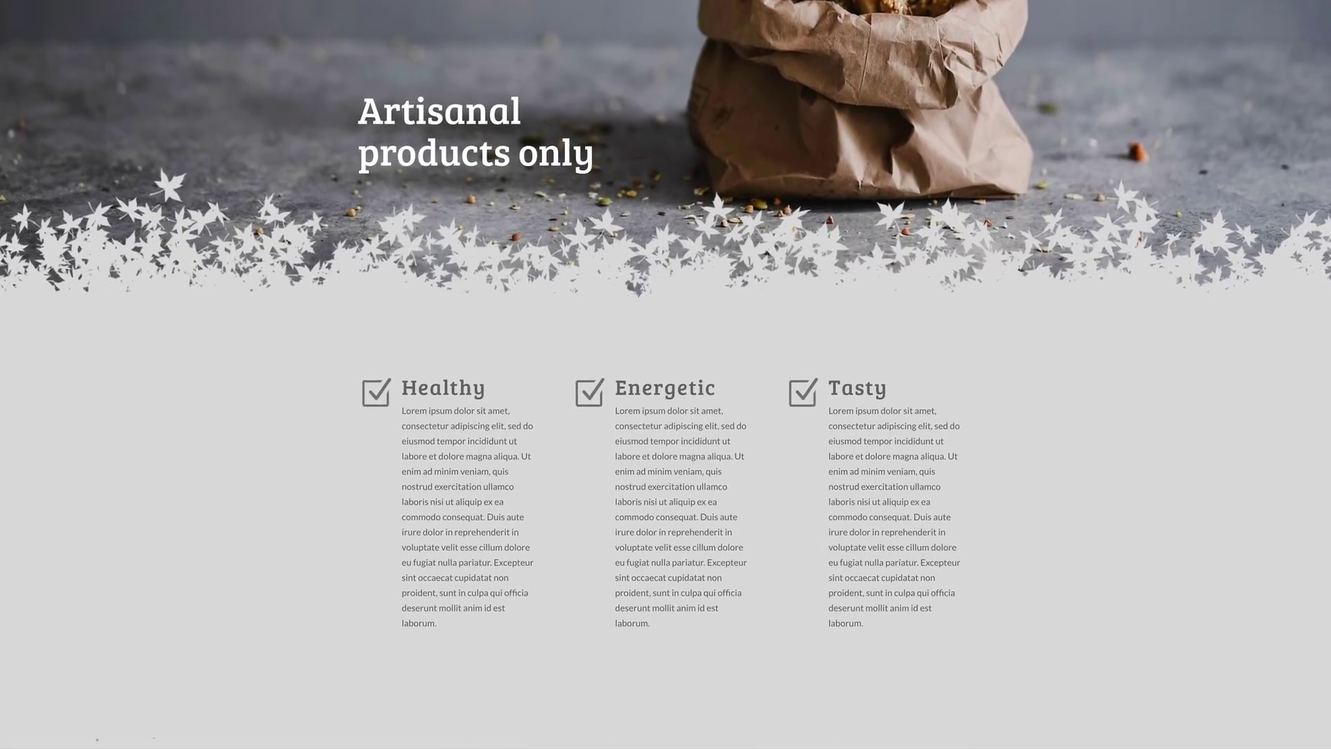
{"action": "scroll", "coordinate": [665, 375], "scroll_direction": "down", "scroll_amount": 4}
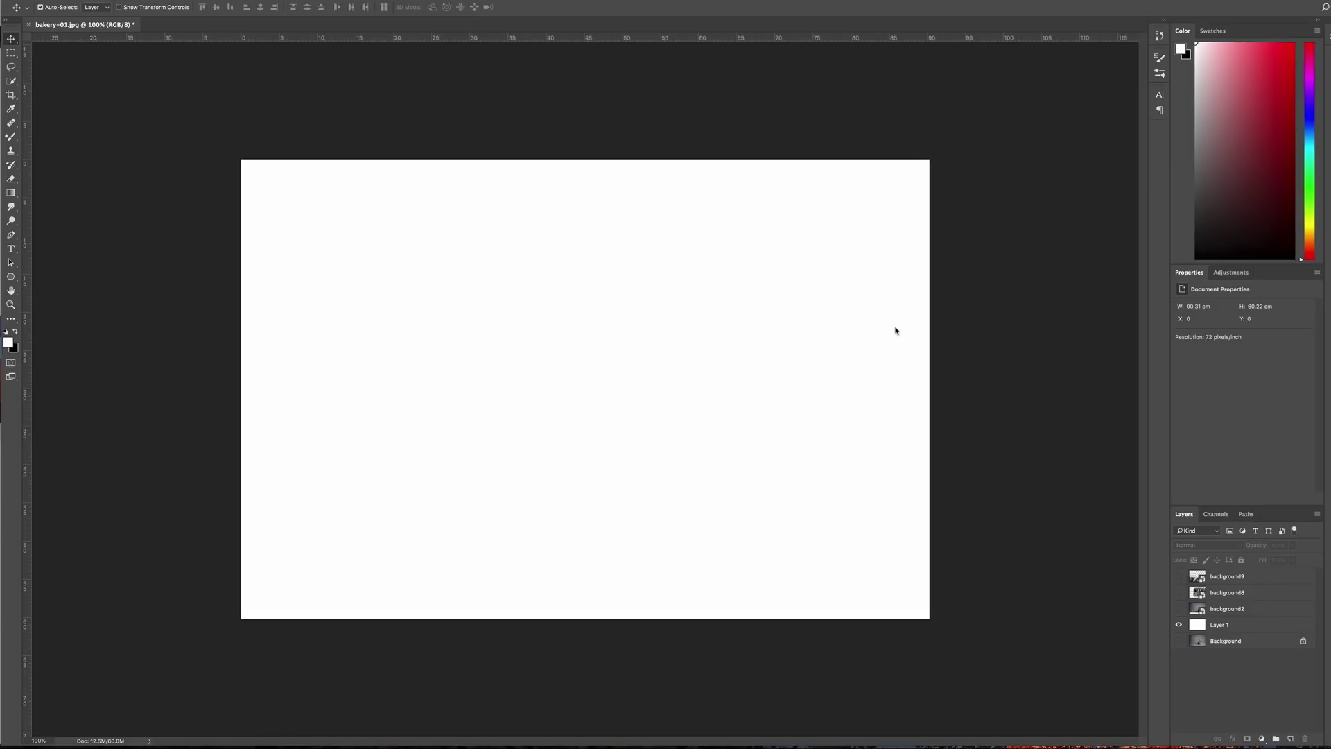
Toggle background2's visibility for comparison, then hide the white Layer 1.
{"action": "left_click", "coordinate": [1179, 609]}
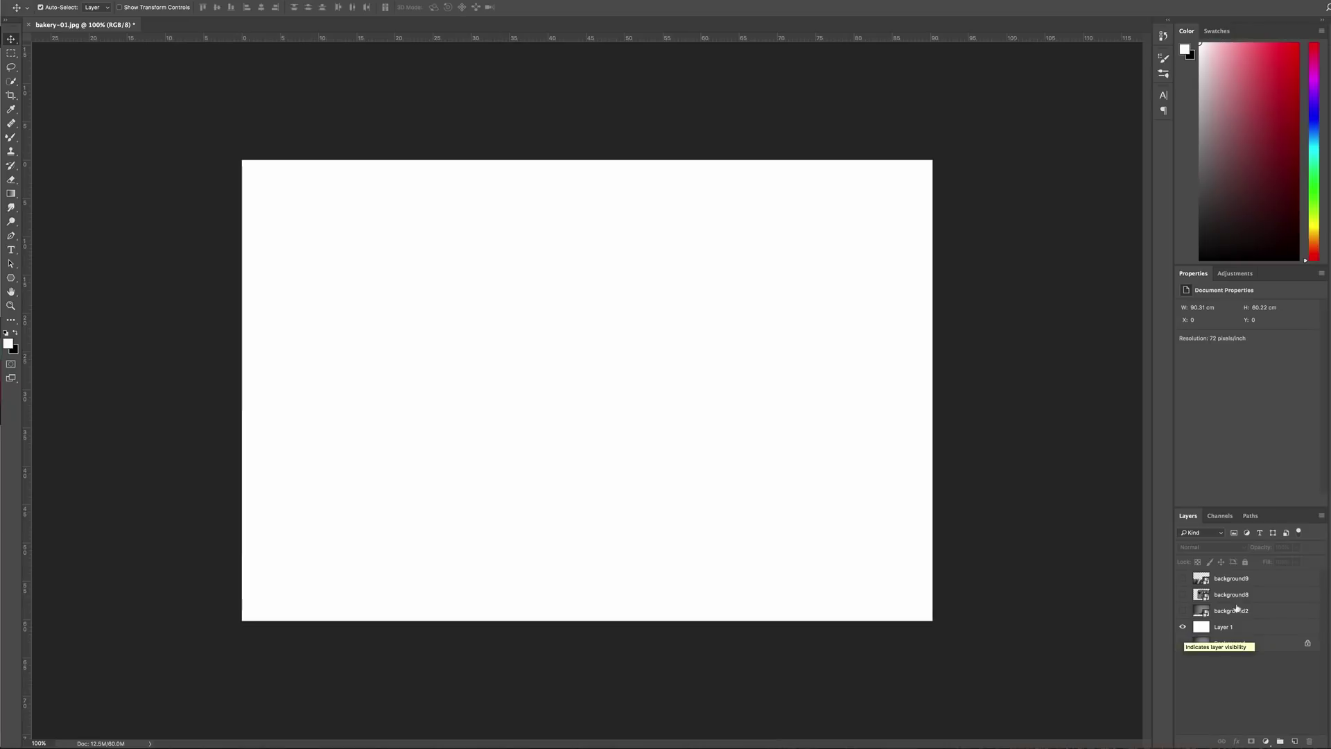
{"action": "left_click", "coordinate": [1182, 627]}
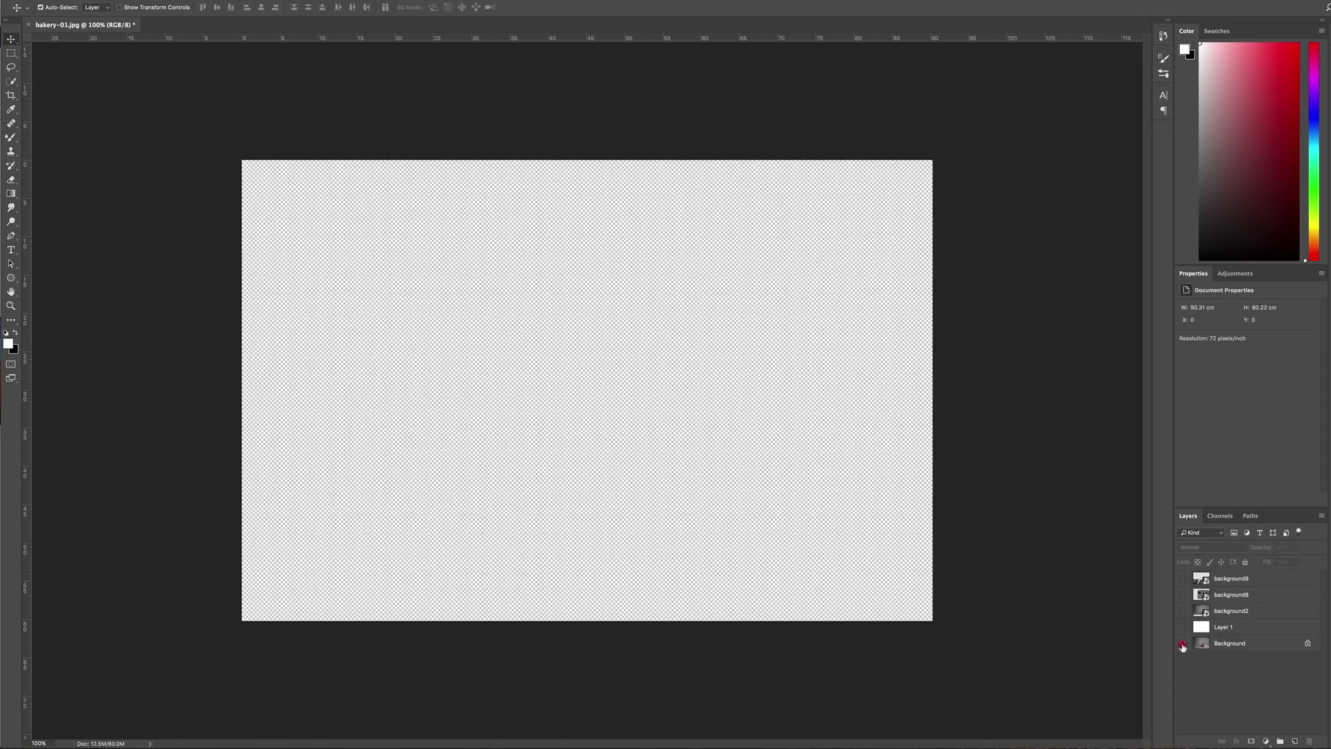
Show the bread photo and unlock it as Layer 0, reposition it, and add empty Layer 2.
{"action": "left_click", "coordinate": [1183, 643]}
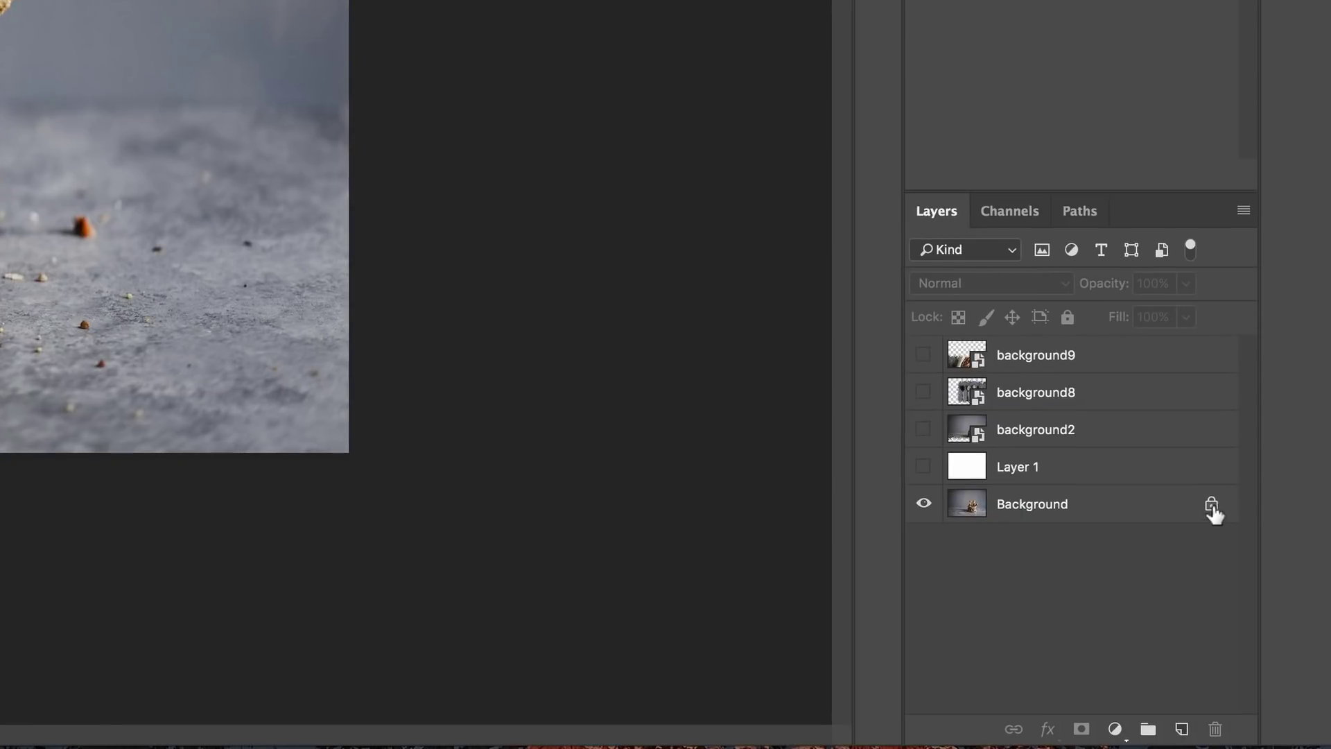
{"action": "left_click_drag", "start_coordinate": [1213, 512], "coordinate": [1222, 737]}
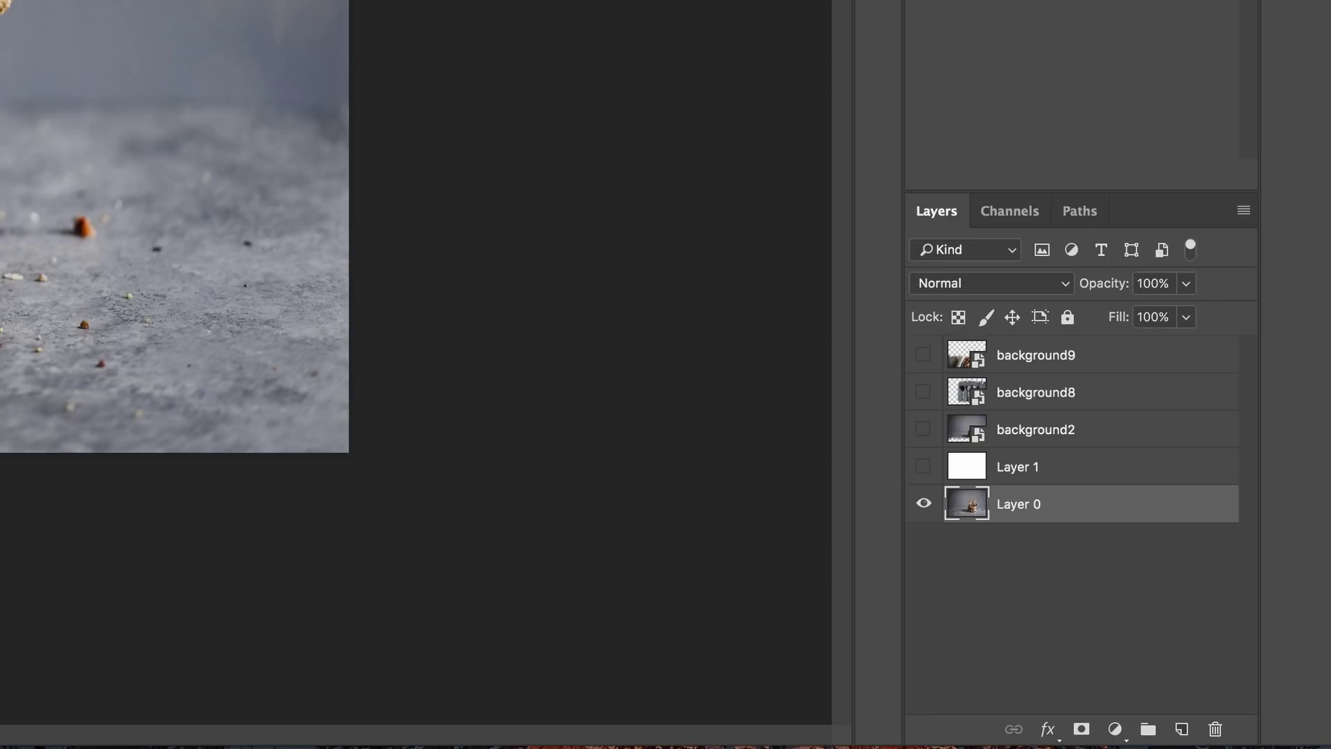
{"action": "left_click_drag", "start_coordinate": [374, 278], "coordinate": [497, 335]}
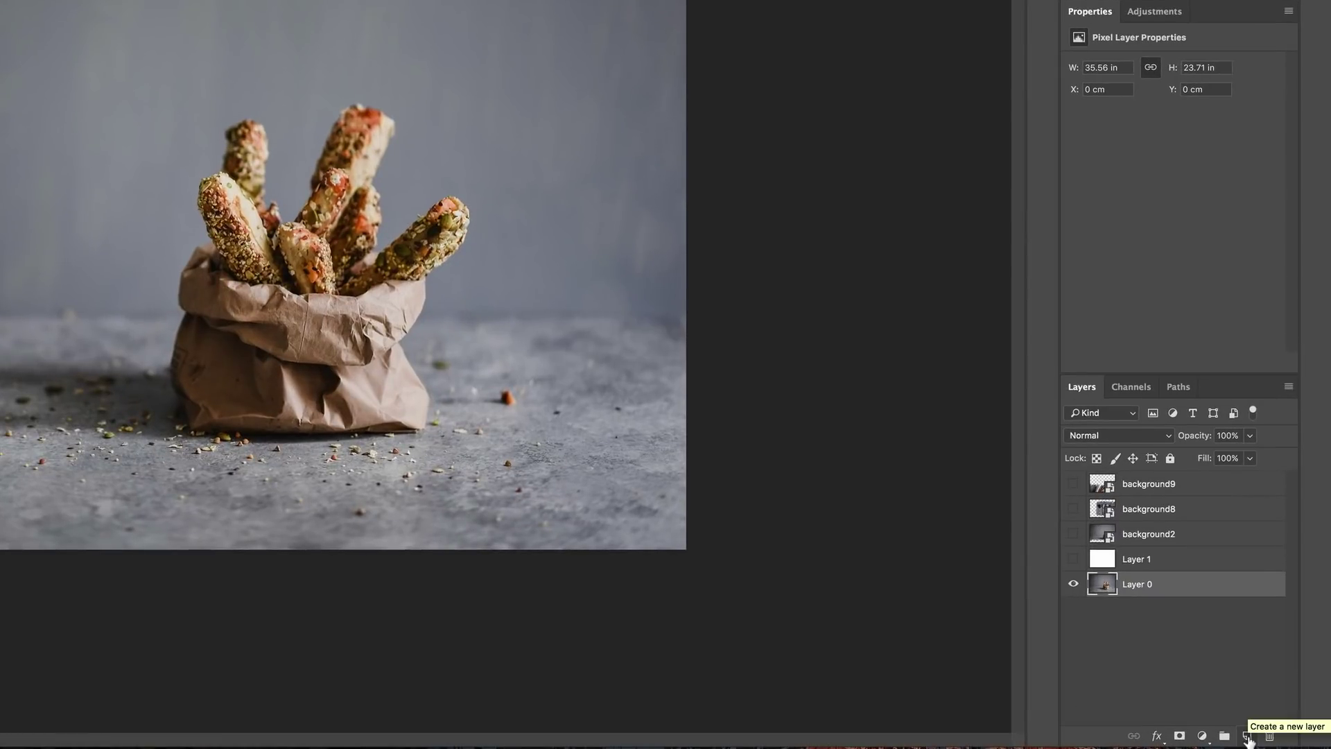
{"action": "left_click", "coordinate": [1248, 737]}
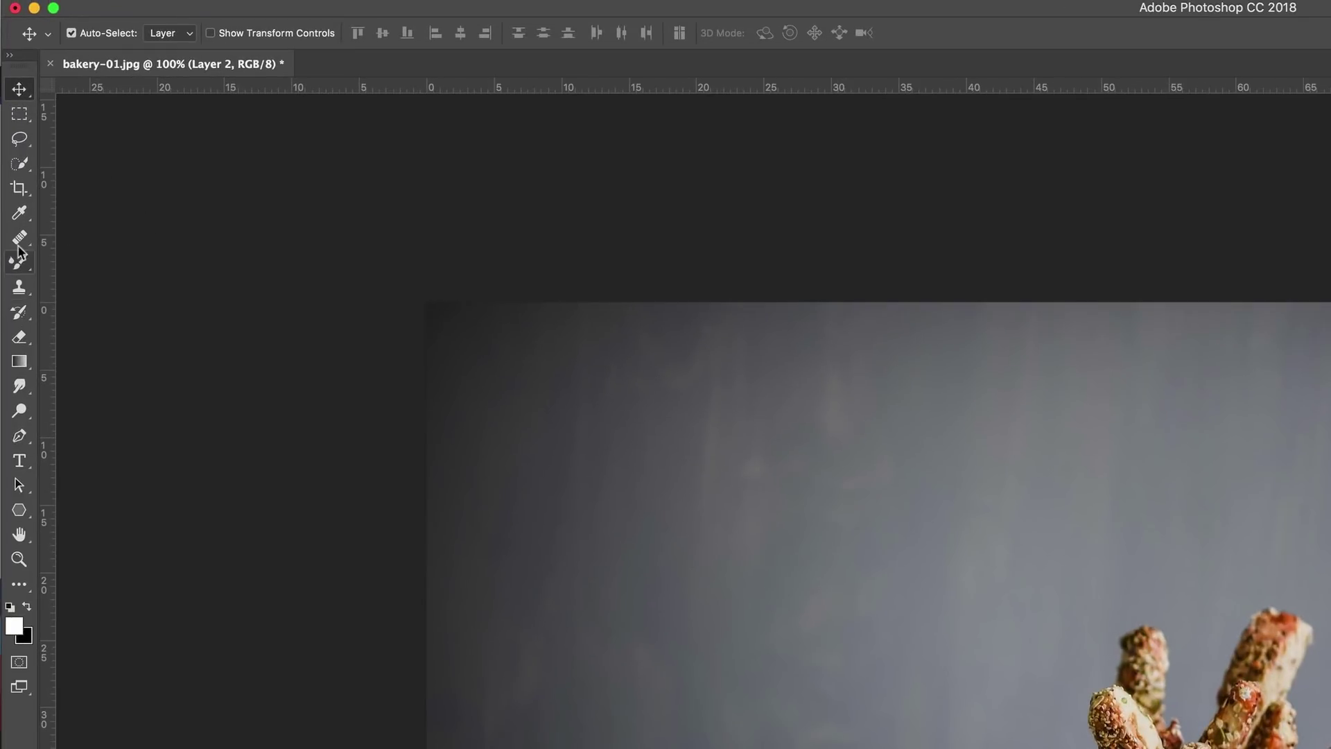
Set the Mixer Brush to a leaf-cluster tip at 220 px.
{"action": "left_click", "coordinate": [21, 268]}
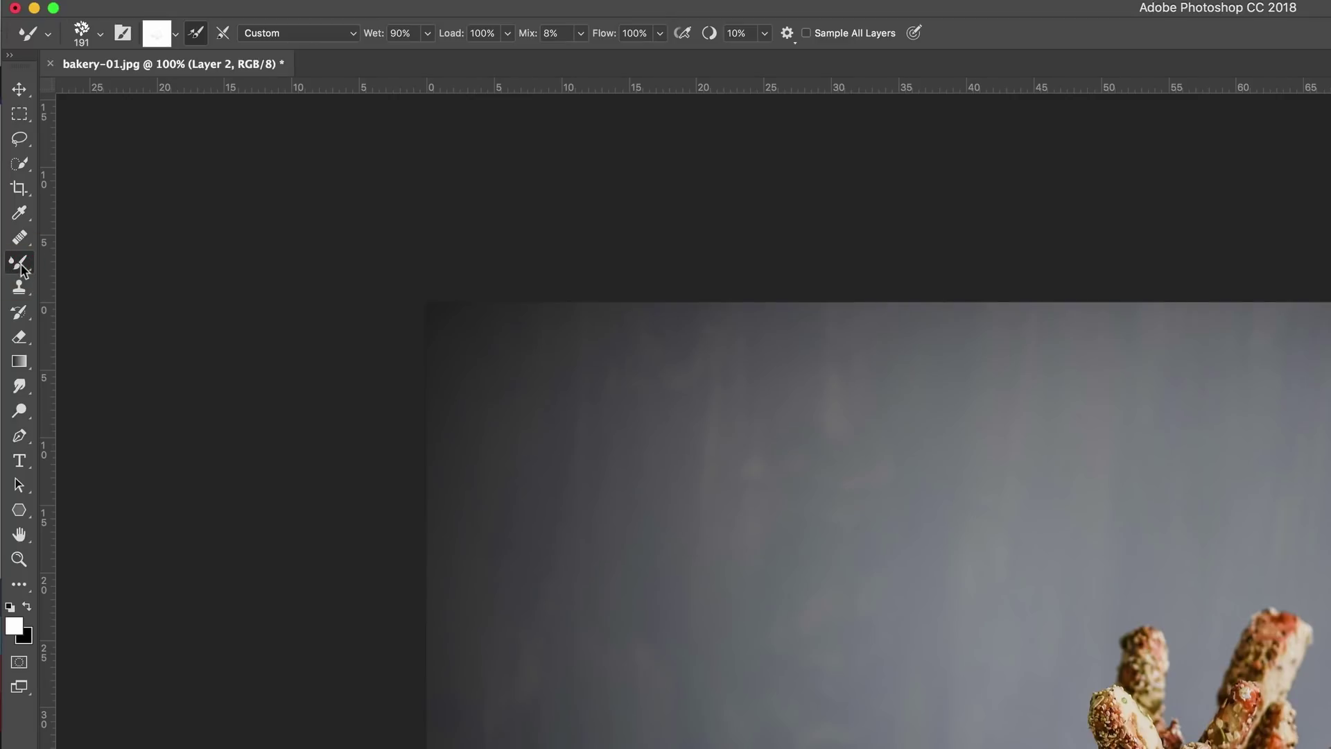
{"action": "left_click", "coordinate": [101, 36]}
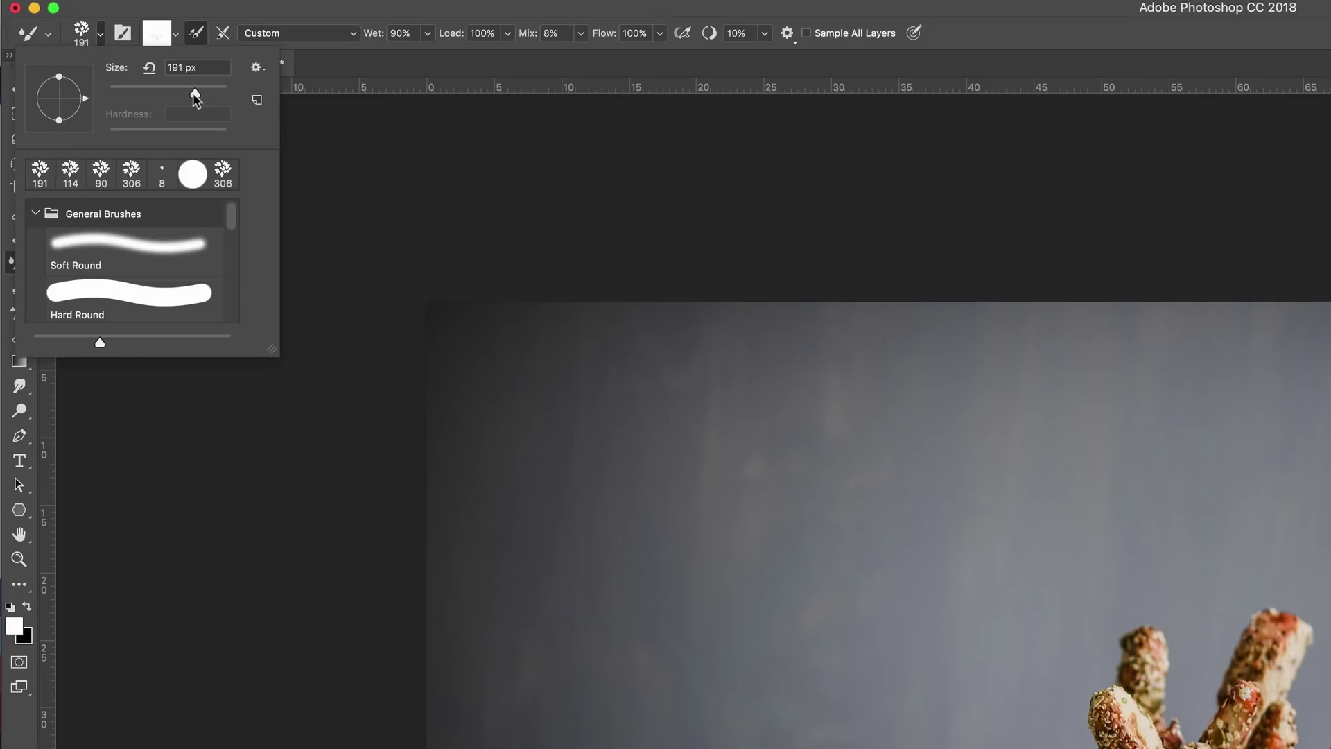
{"action": "left_click_drag", "start_coordinate": [193, 96], "coordinate": [160, 97]}
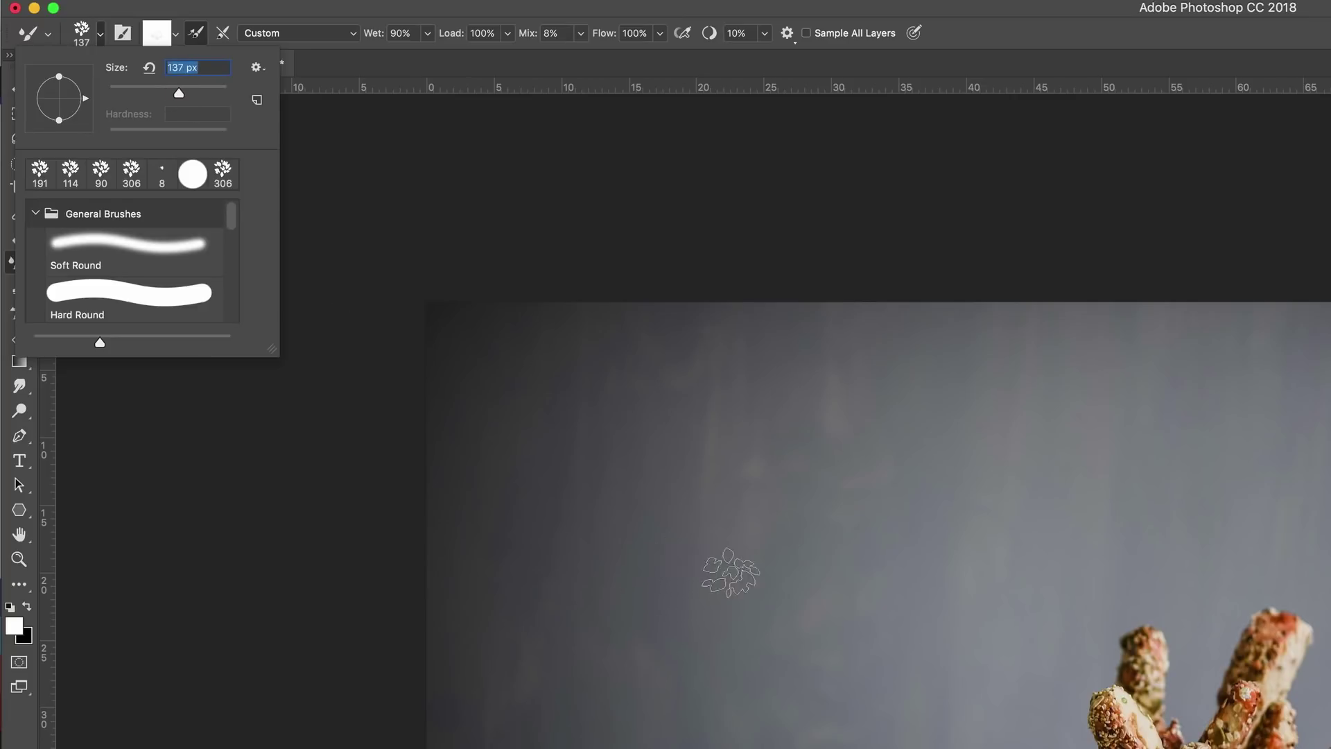
{"action": "key", "text": "Return"}
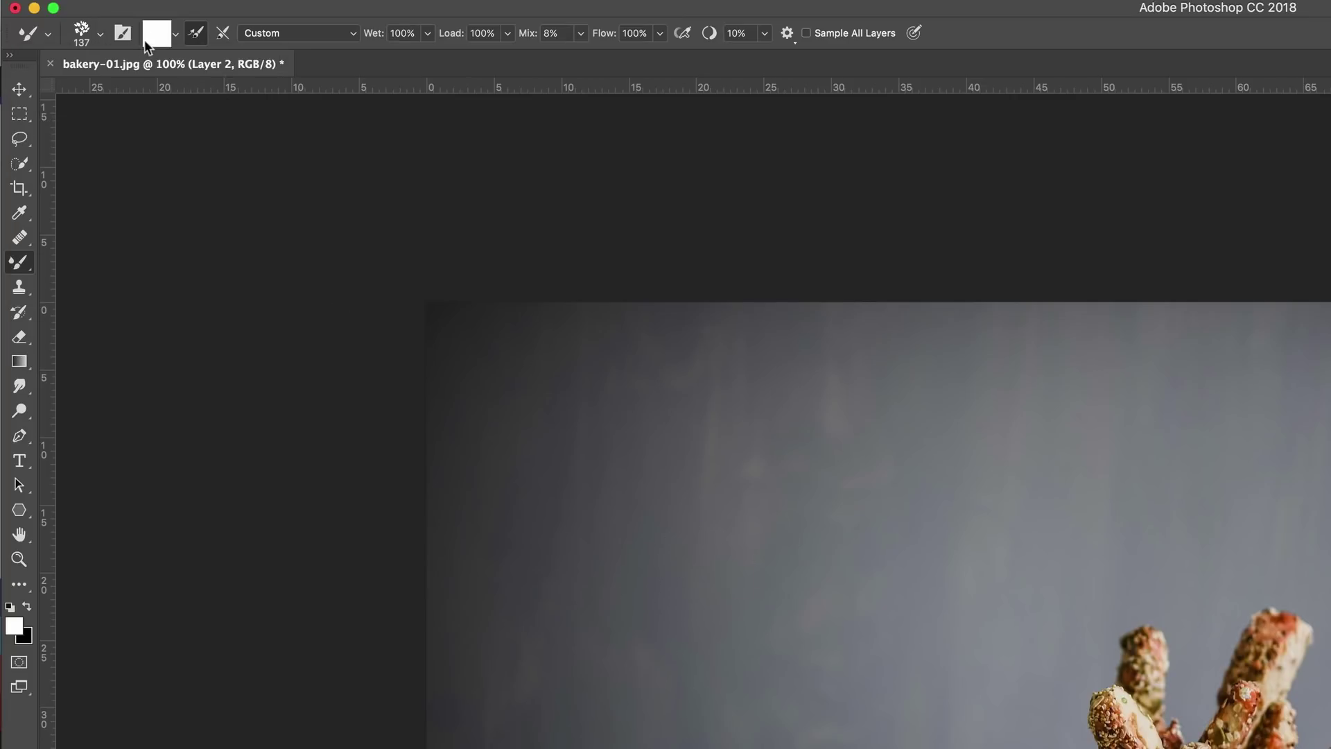
{"action": "left_click", "coordinate": [102, 36]}
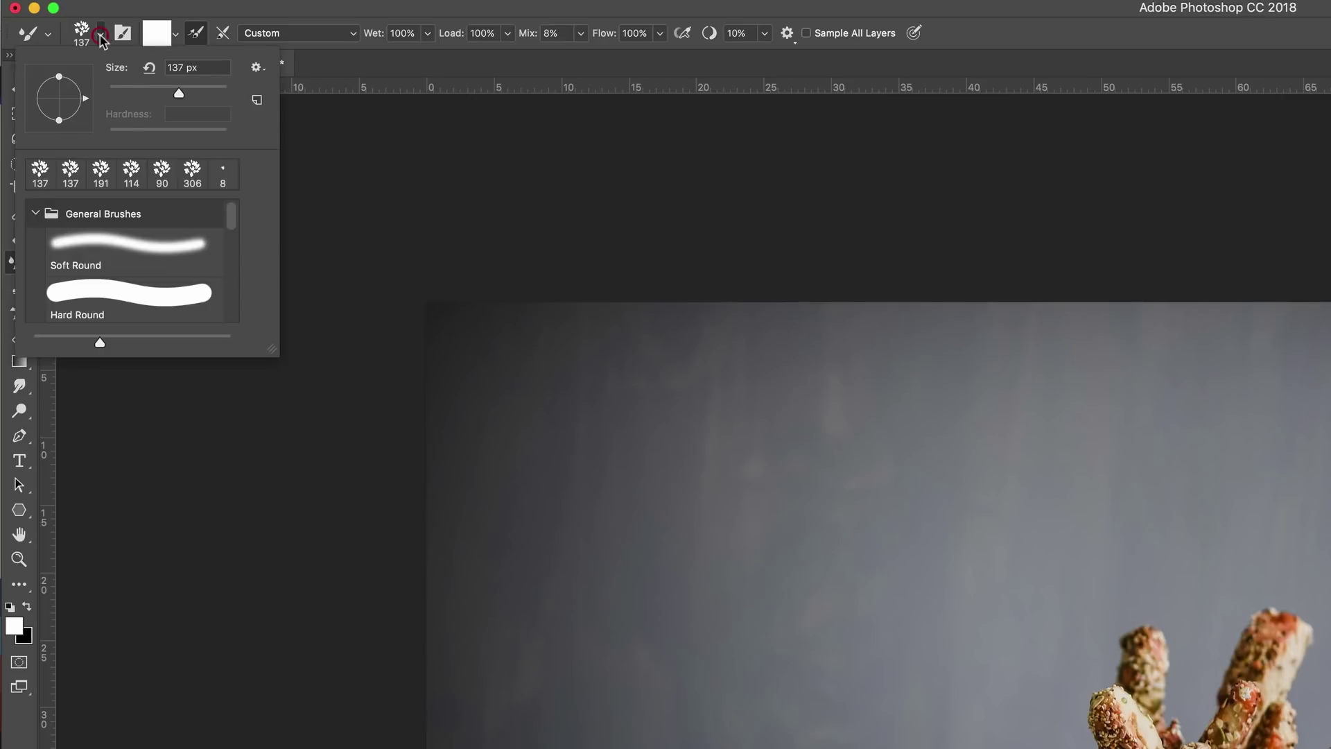
{"action": "left_click_drag", "start_coordinate": [178, 95], "coordinate": [194, 95]}
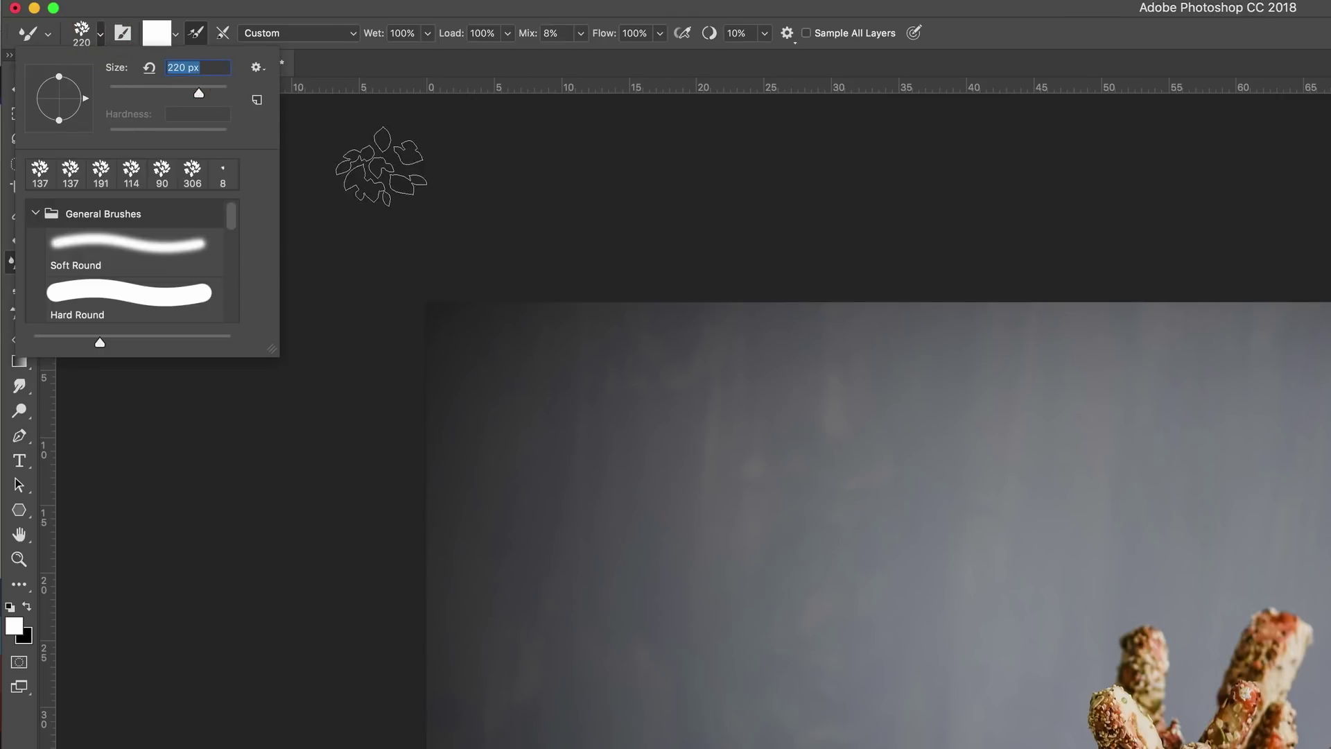
{"action": "key", "text": "Return"}
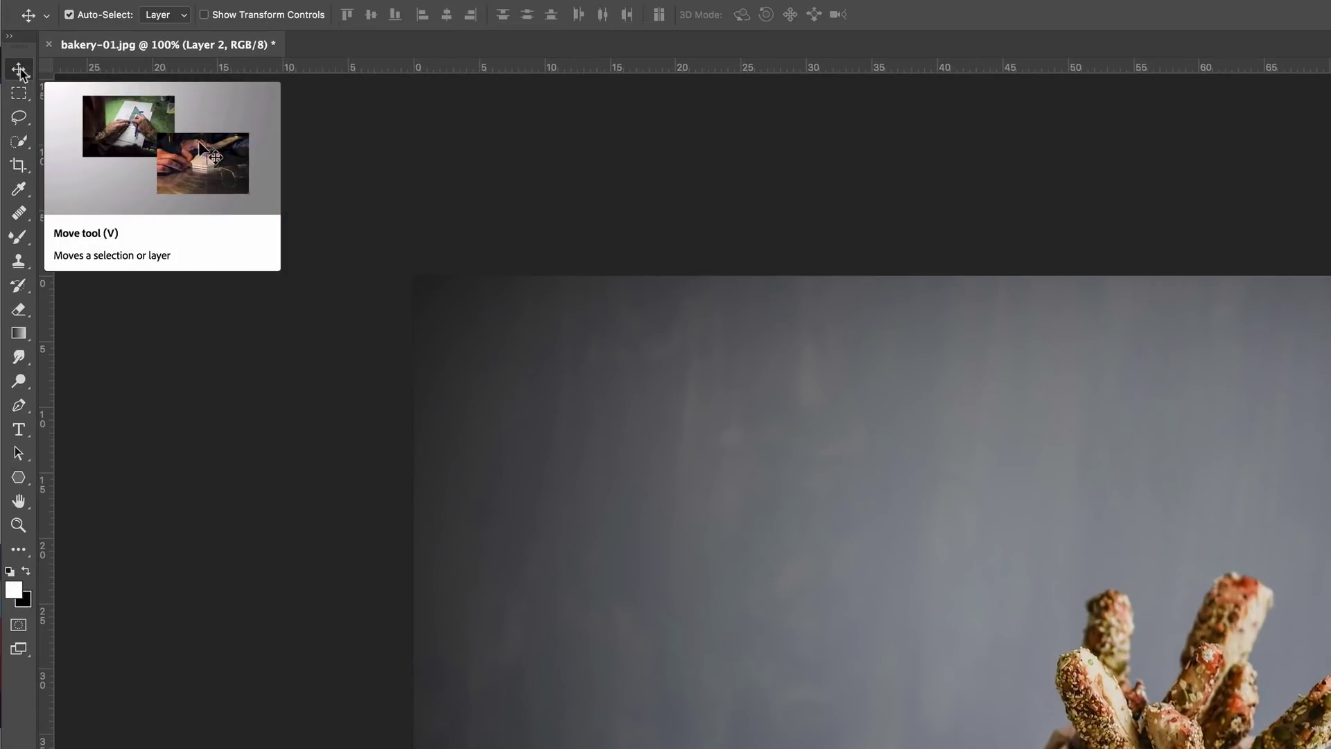
With the Move tool, select Layer 2's white leaf shapes, then hide that layer.
{"action": "left_click", "coordinate": [19, 70]}
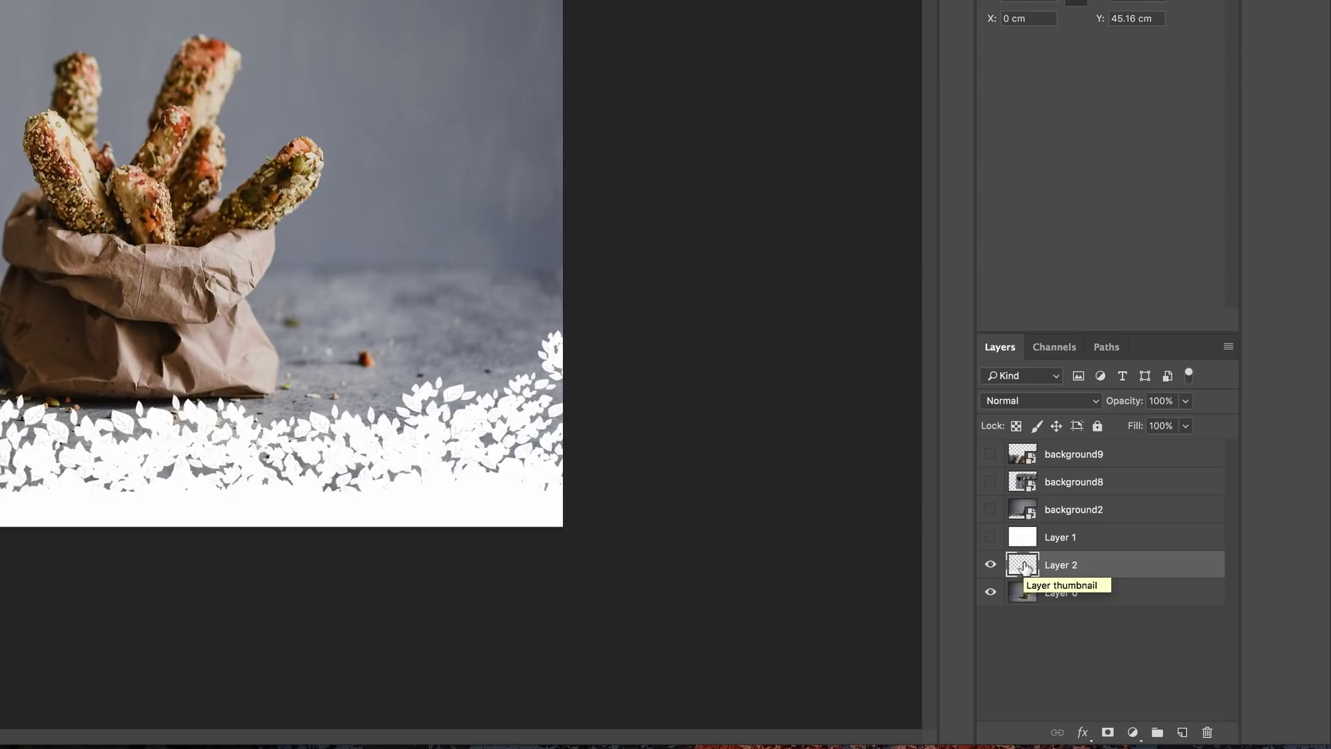
{"action": "left_click", "coordinate": [1024, 566], "text": "ctrl"}
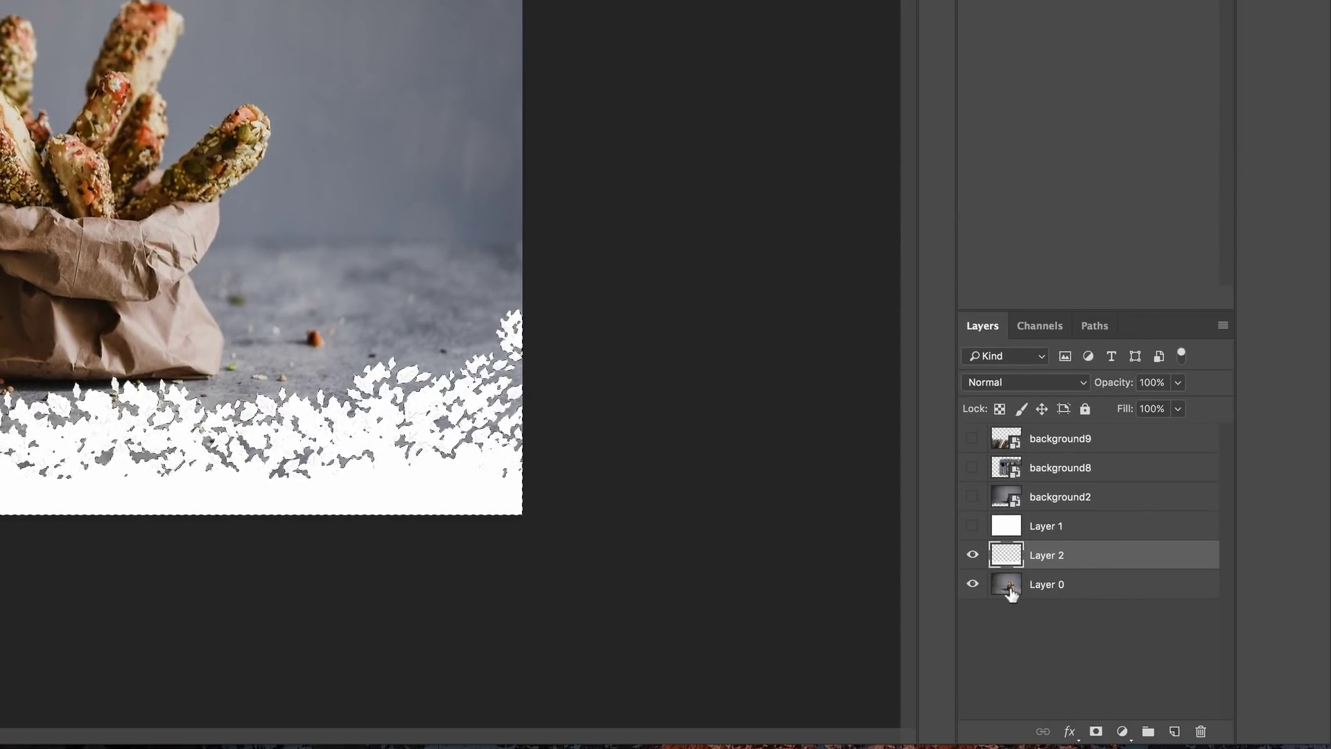
{"action": "left_click", "coordinate": [972, 556]}
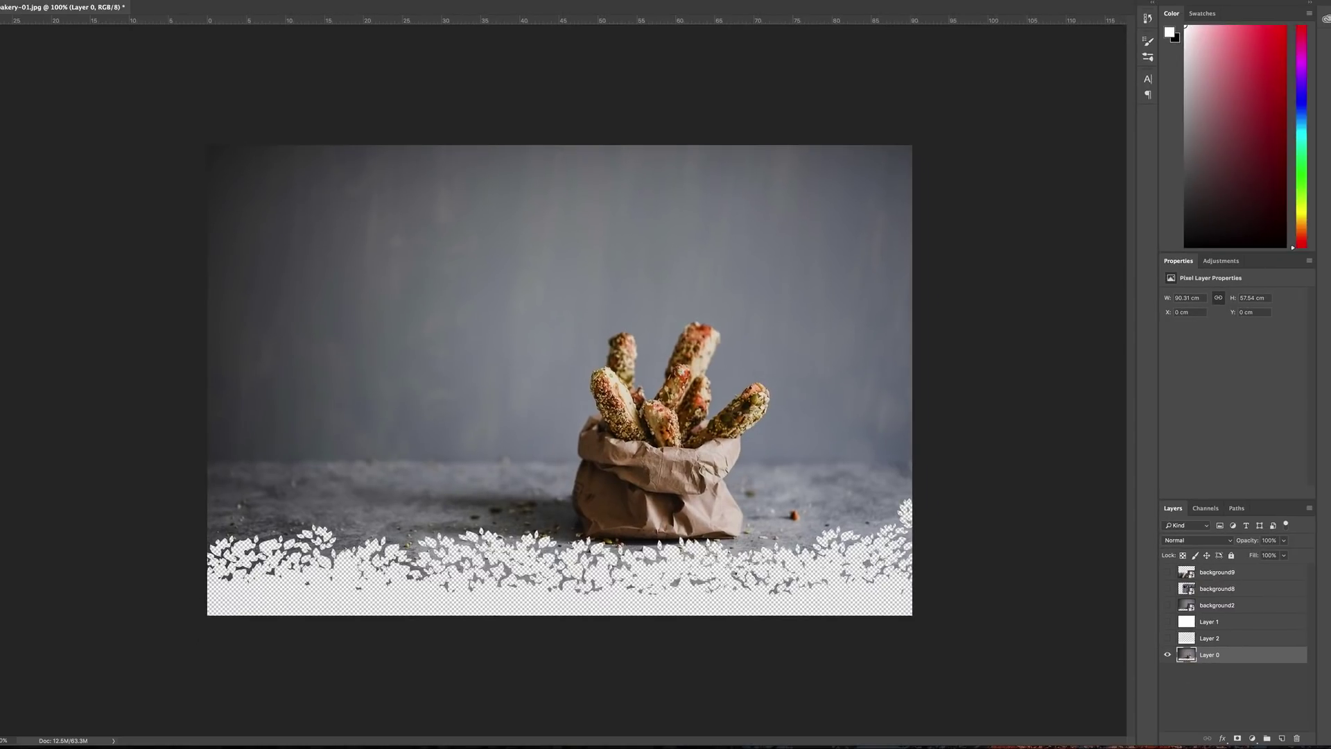
Export the leaf-edged image via Save for Web as a transparent PNG-24.
{"action": "key", "text": "super+alt+shift+s"}
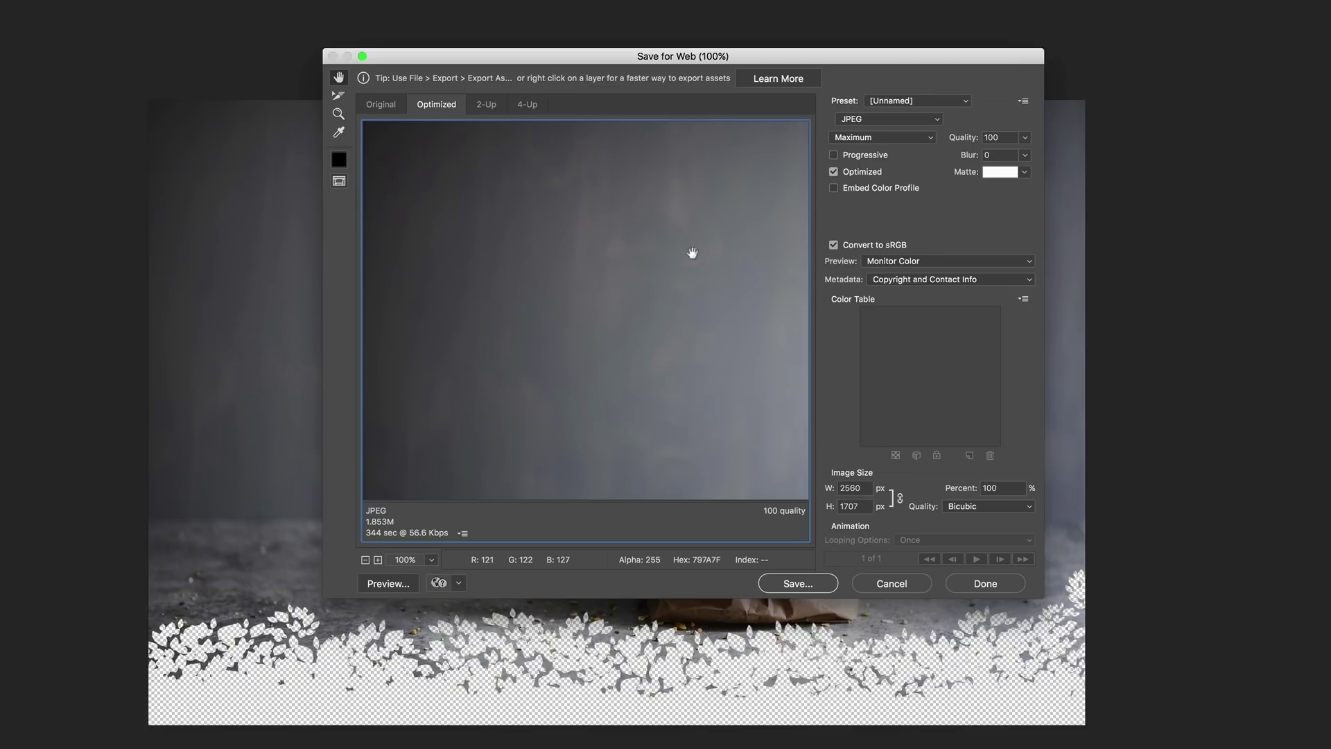
{"action": "left_click_drag", "start_coordinate": [707, 347], "coordinate": [566, 172]}
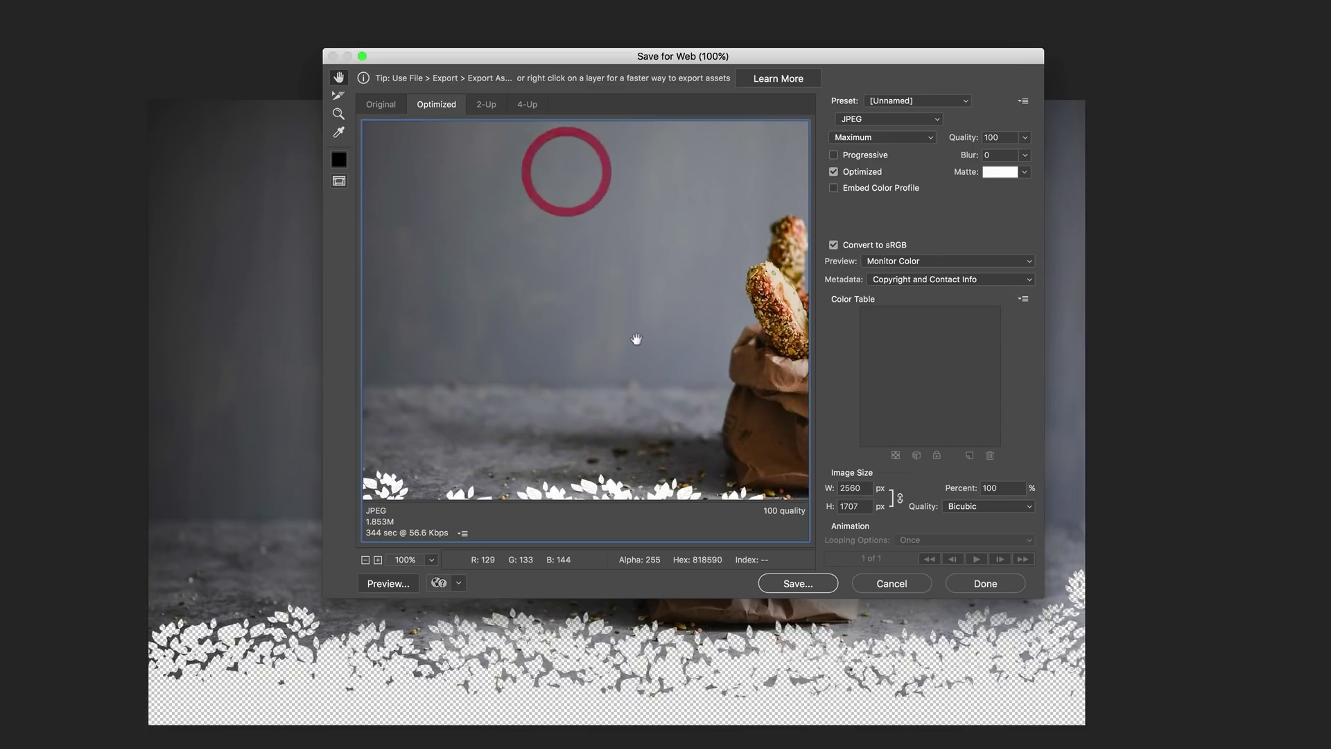
{"action": "left_click_drag", "start_coordinate": [633, 342], "coordinate": [648, 238]}
{"action": "left_click_drag", "start_coordinate": [649, 321], "coordinate": [615, 193]}
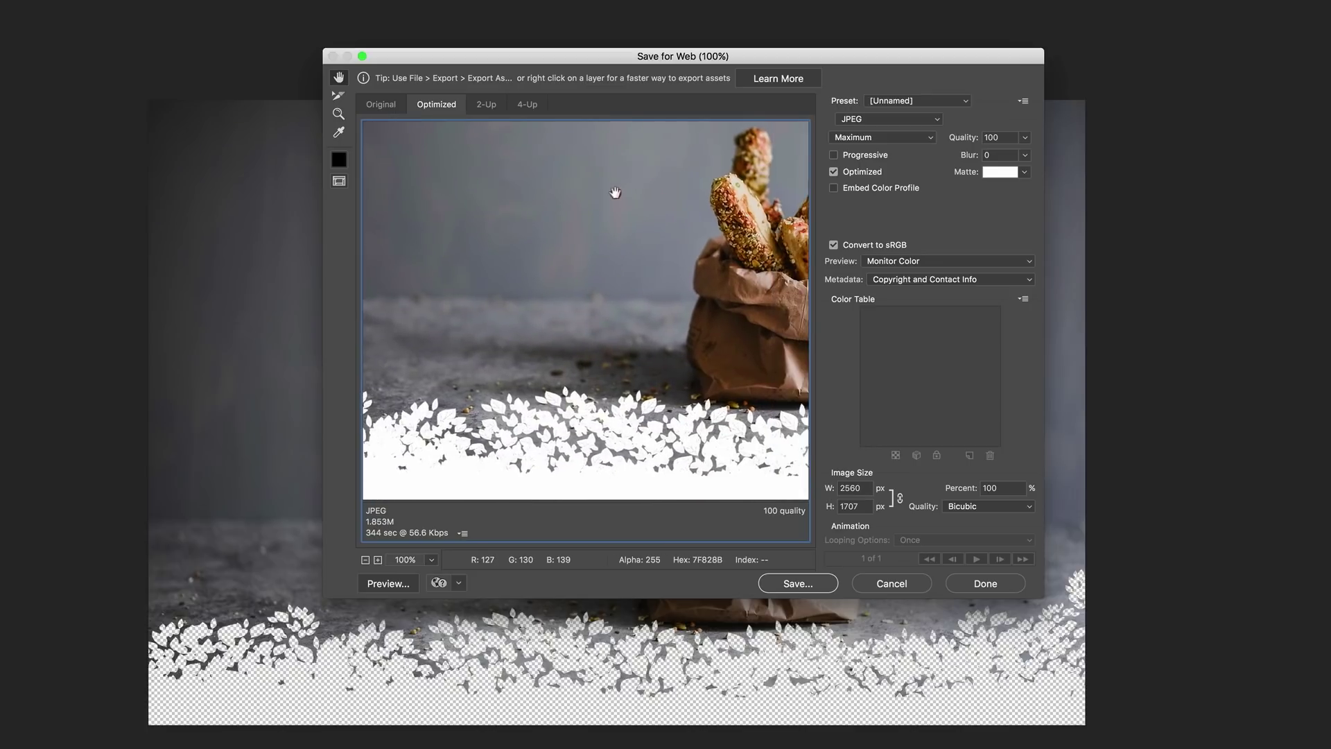
{"action": "left_click_drag", "start_coordinate": [564, 277], "coordinate": [589, 255]}
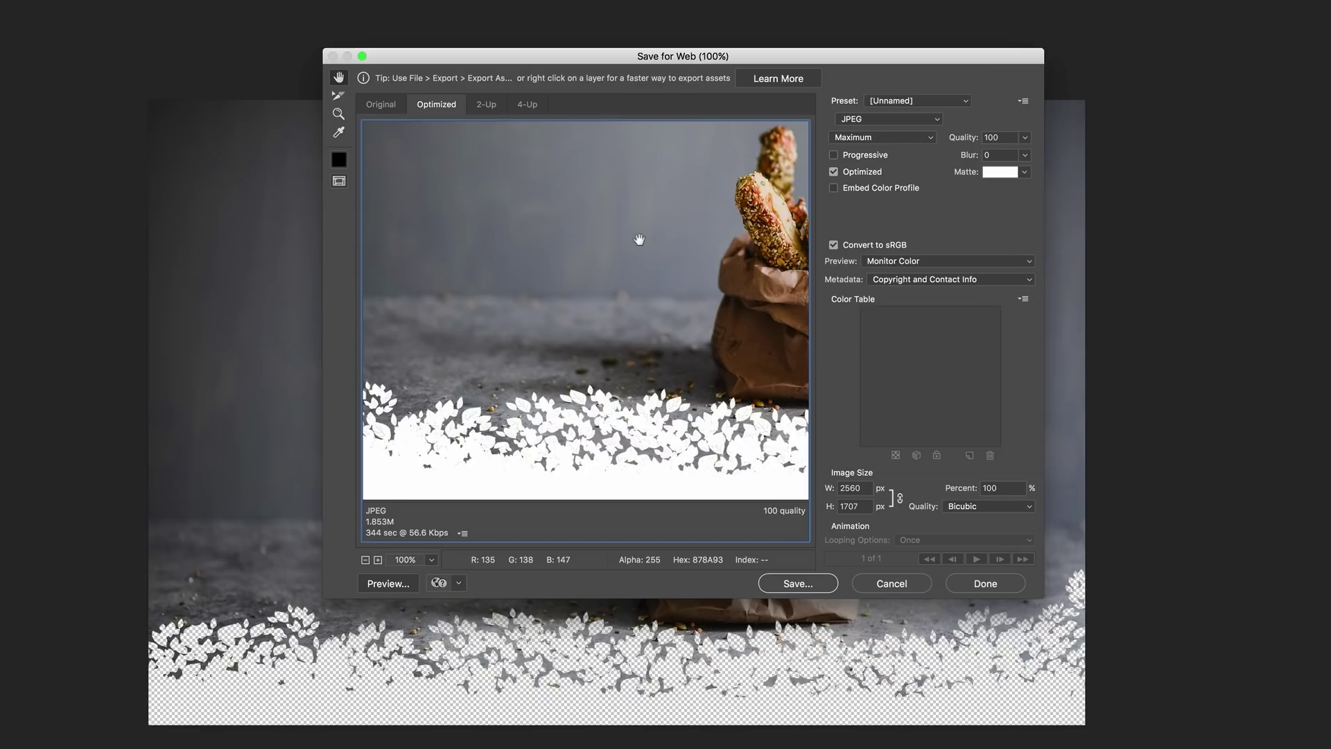
{"action": "left_click", "coordinate": [885, 121]}
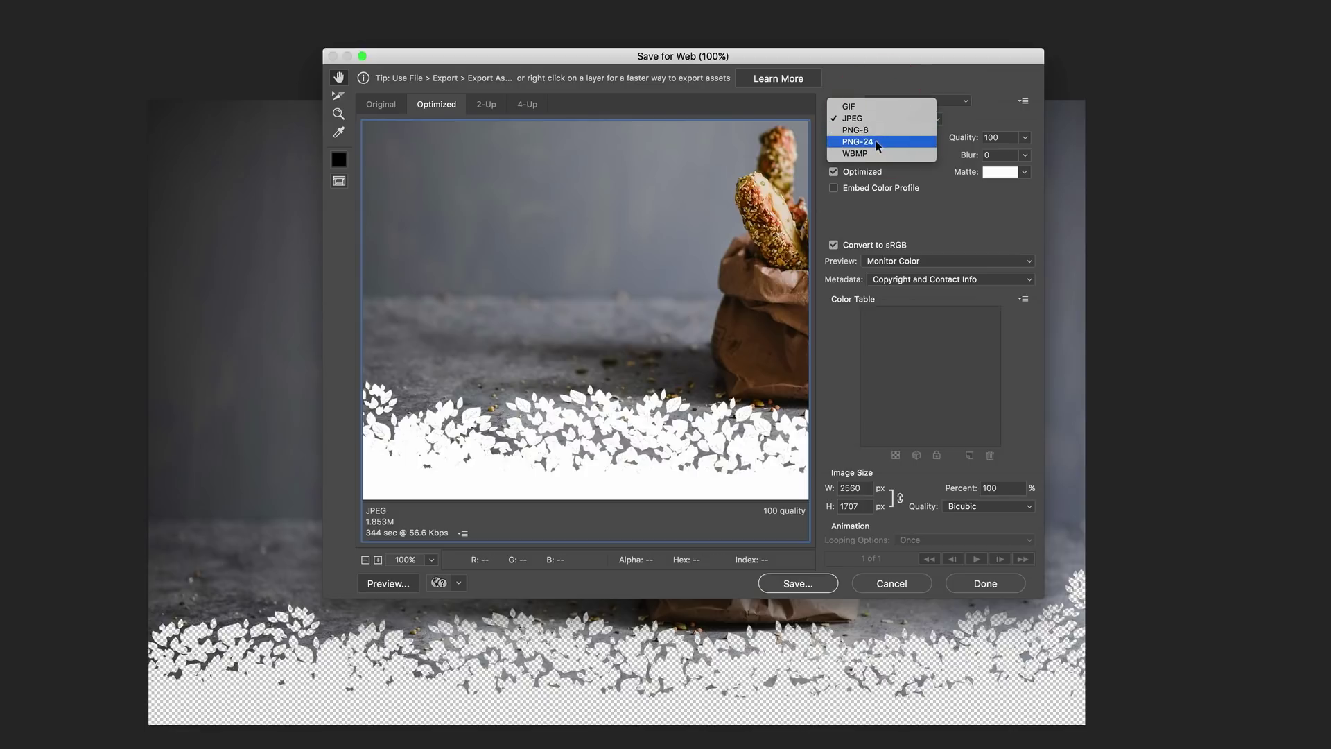
{"action": "key", "text": "Escape"}
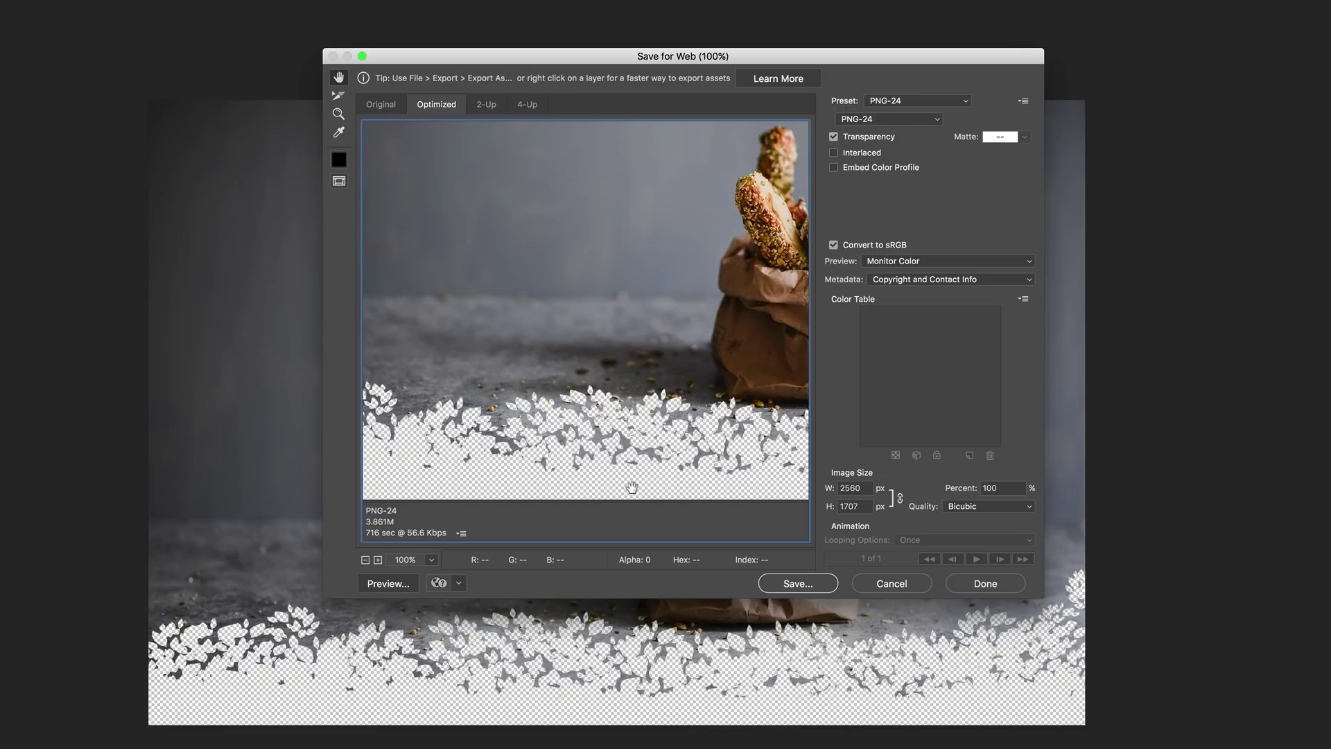
{"action": "left_click", "coordinate": [798, 586]}
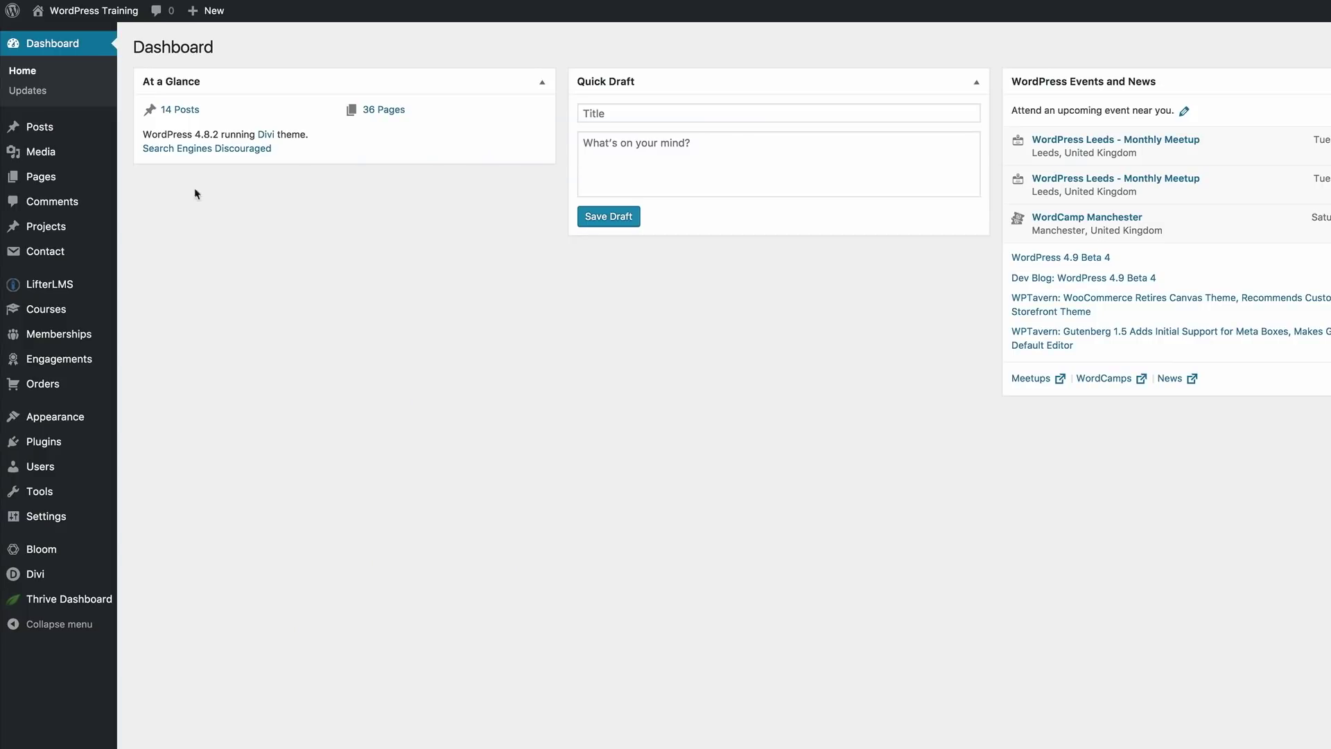
Create a new page titled 'iborders' and enable the Divi Builder on it.
{"action": "mouse_move", "coordinate": [29, 179]}
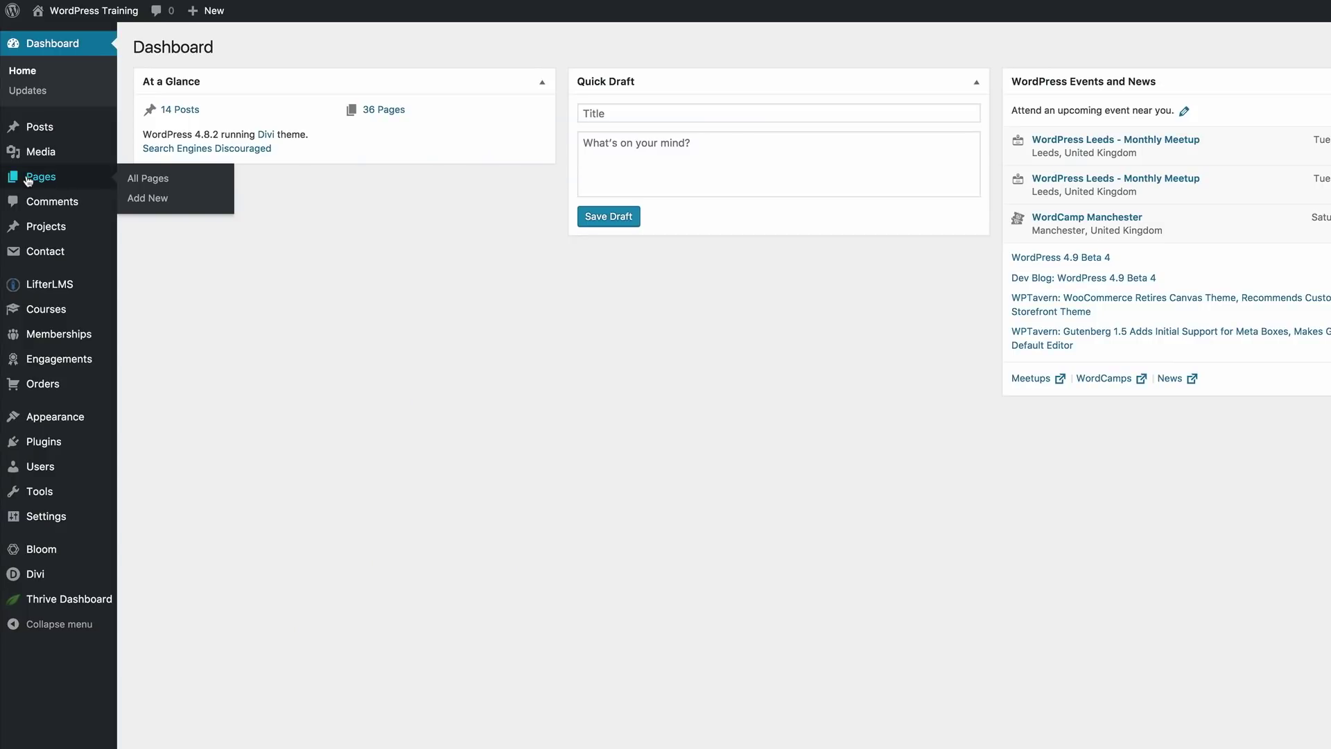
{"action": "left_click", "coordinate": [161, 199]}
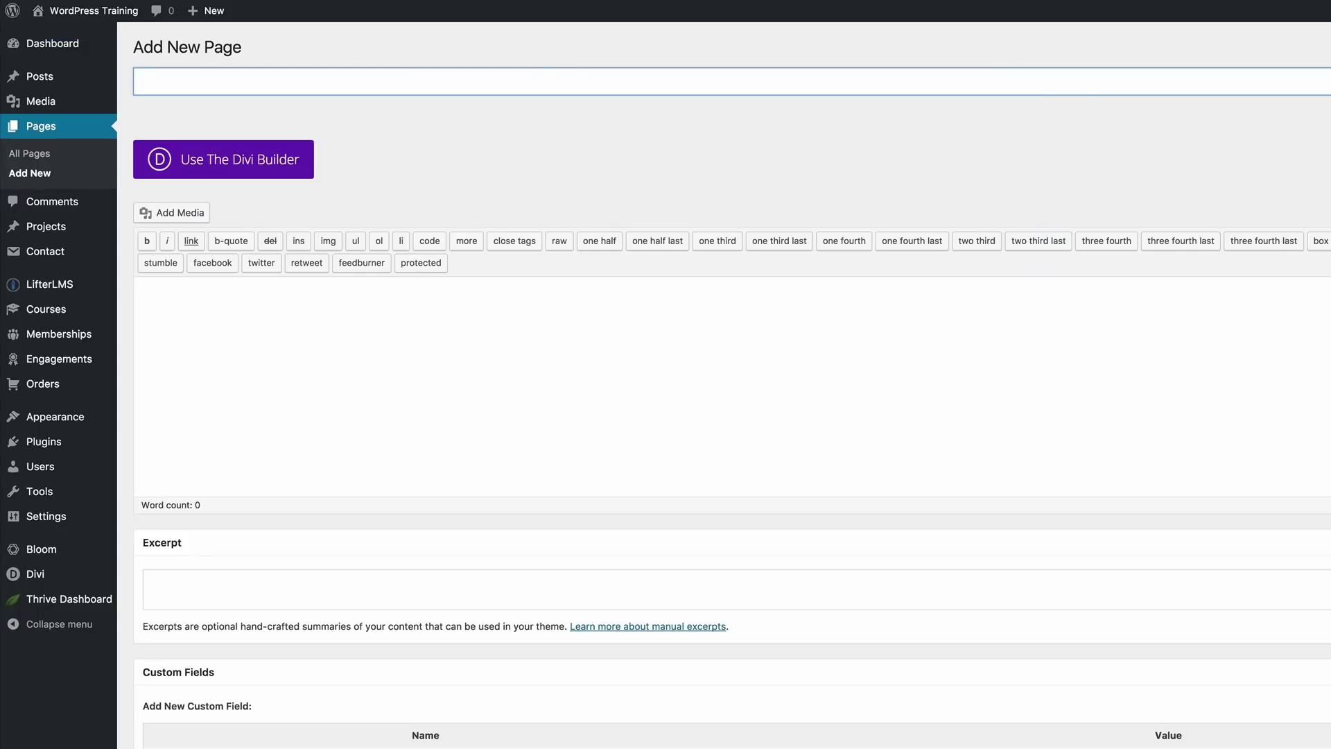
{"action": "type", "text": "iborders"}
{"action": "left_click", "coordinate": [225, 165]}
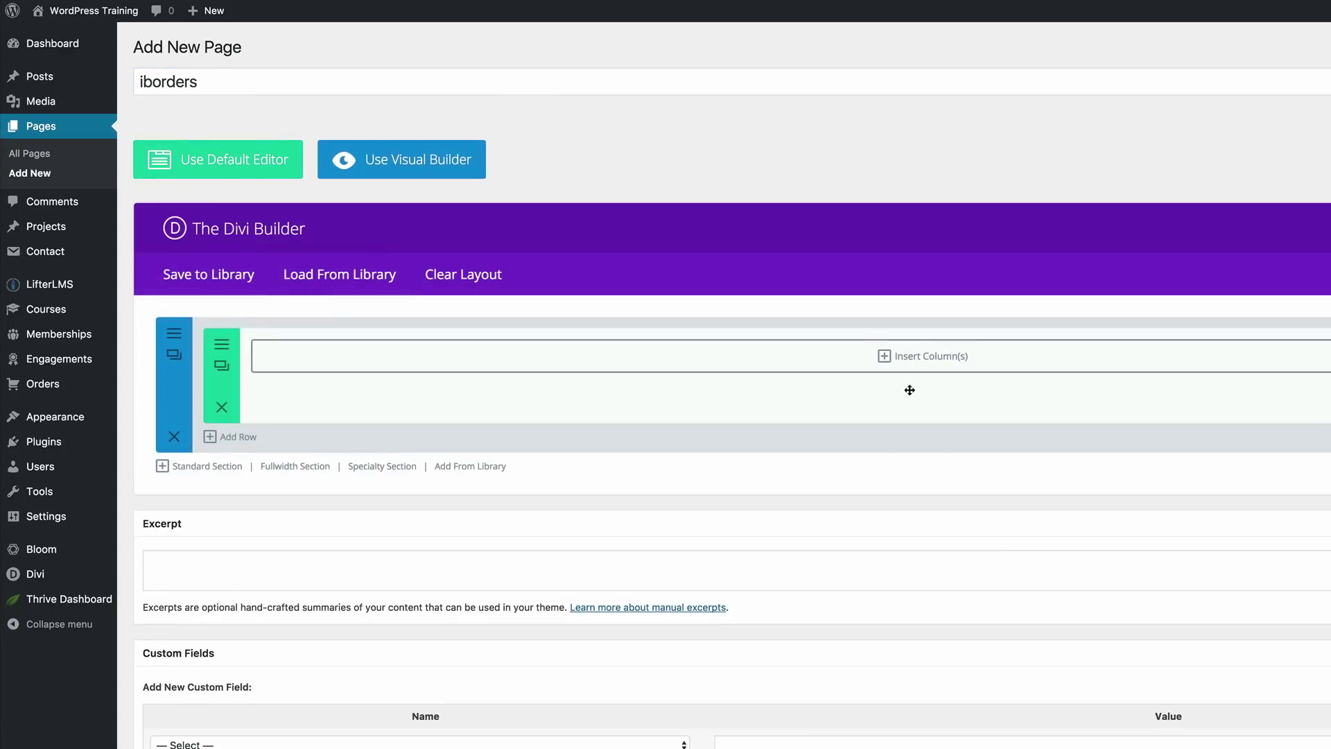
In the Visual Builder, give the empty row two equal columns.
{"action": "left_click", "coordinate": [436, 163]}
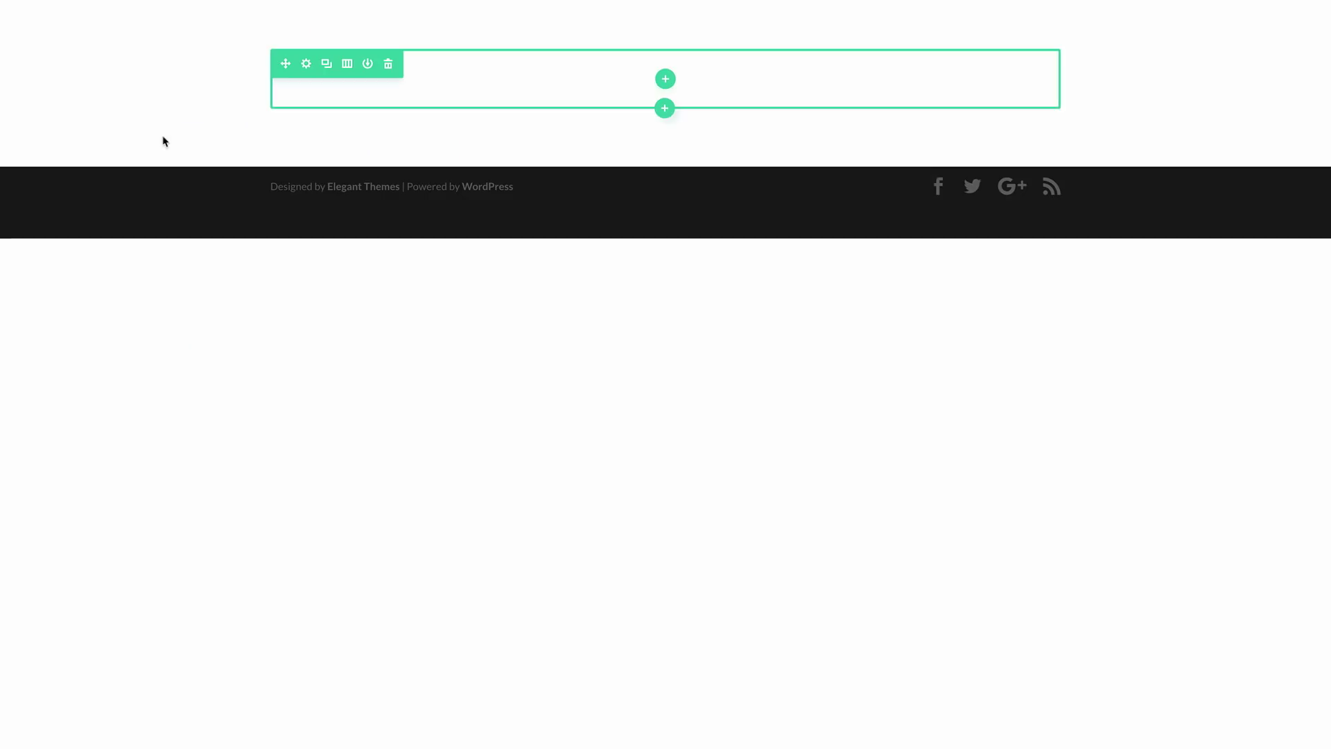
{"action": "left_click", "coordinate": [666, 76]}
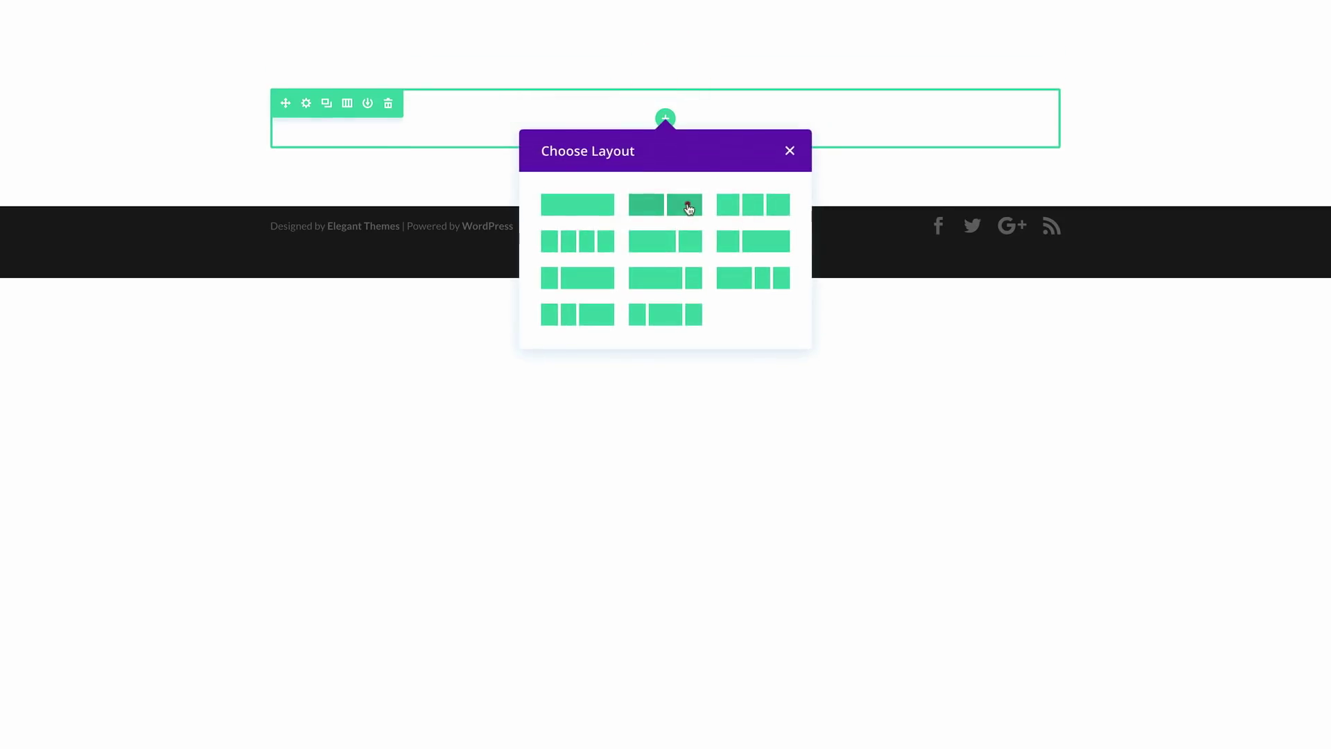
{"action": "left_click", "coordinate": [688, 209]}
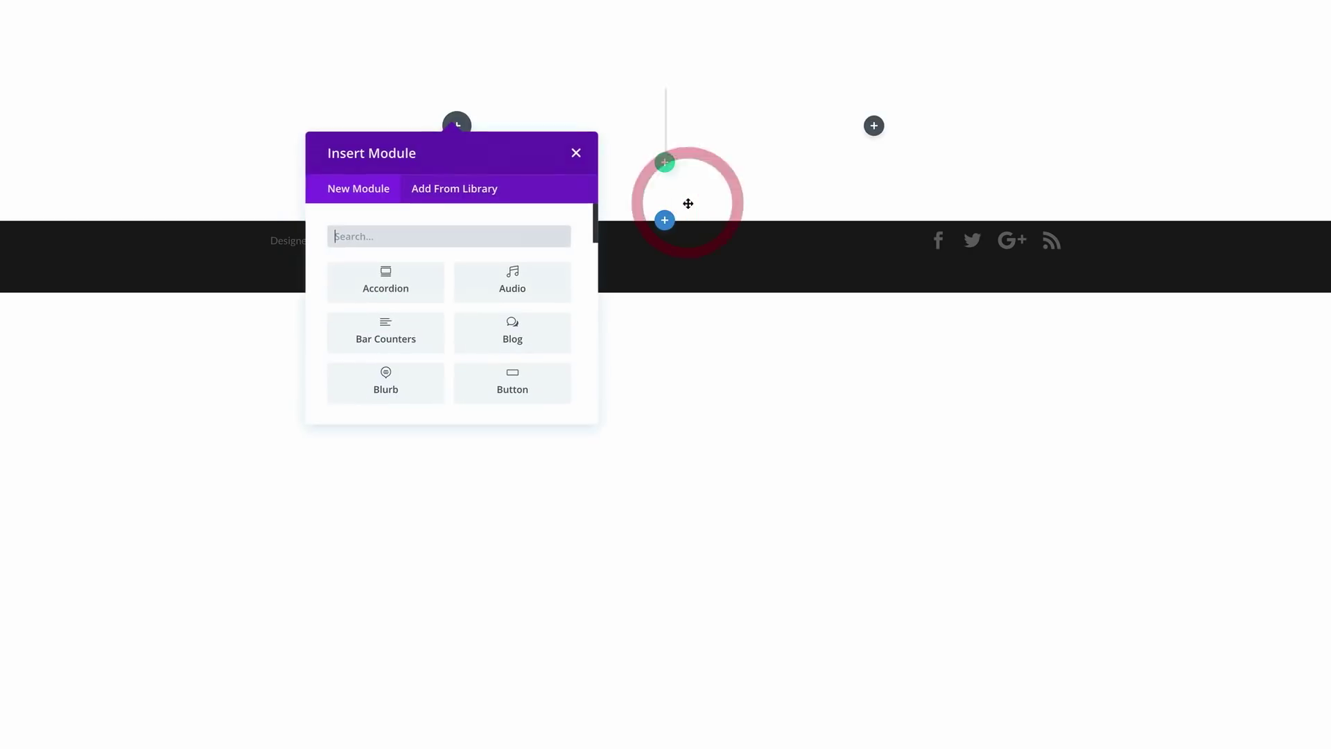
Add a Text module to the left column with 'Lorem ipsum dolor sit amet' placeholder text.
{"action": "left_click", "coordinate": [374, 238]}
{"action": "type", "text": "text"}
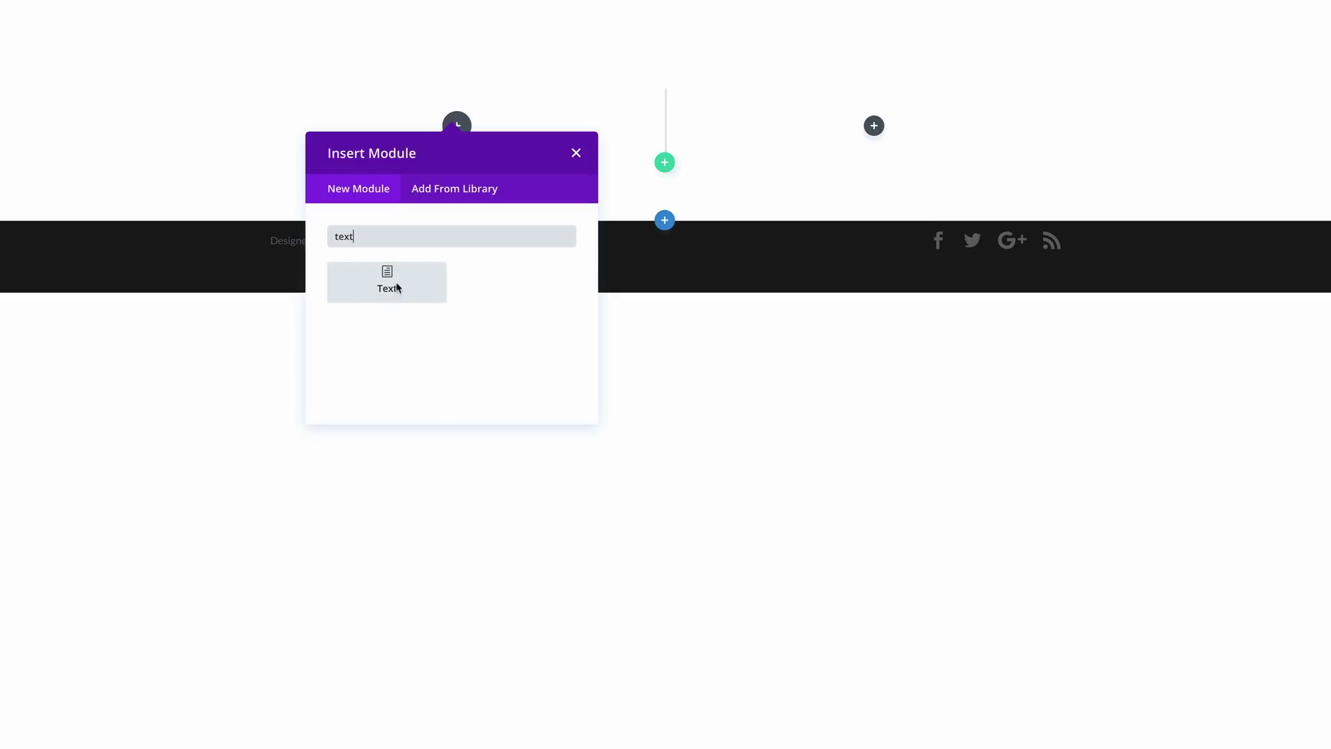
{"action": "left_click", "coordinate": [396, 285]}
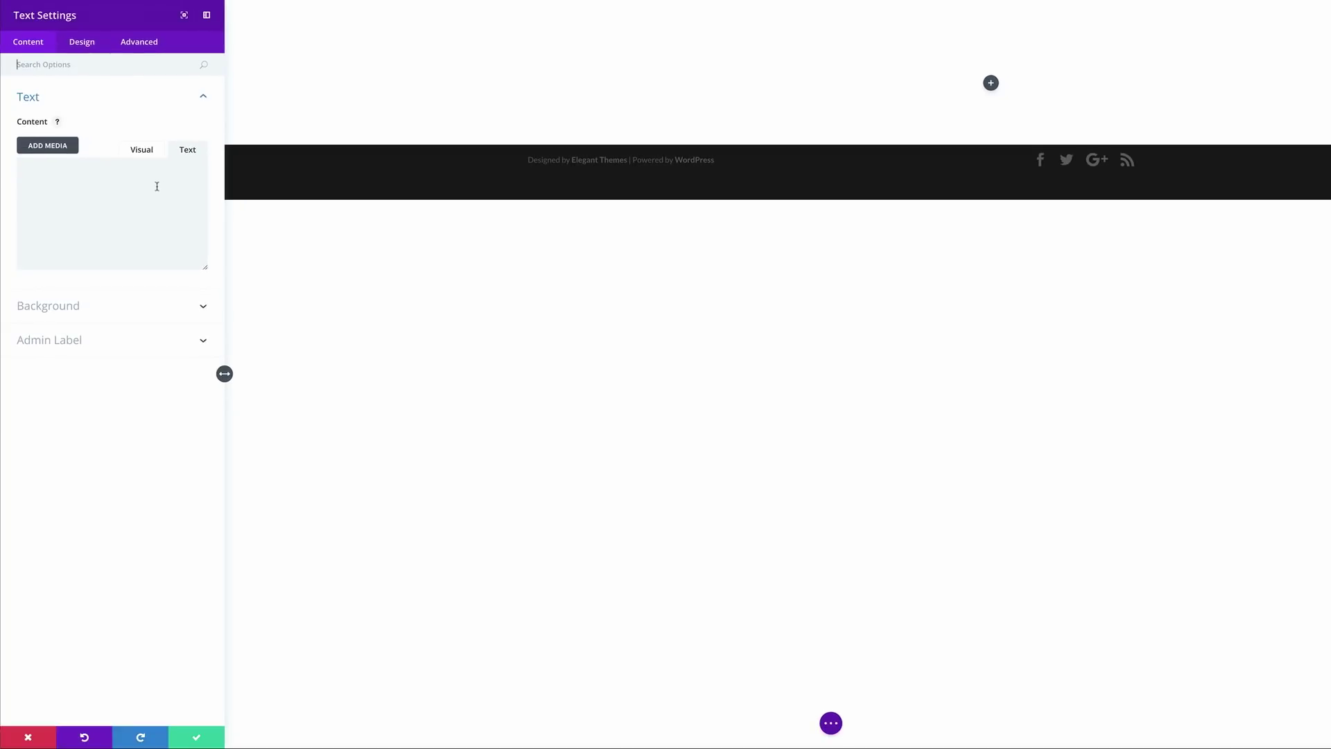
{"action": "left_click", "coordinate": [156, 185]}
{"action": "type", "text": "Lorem ipsum dolor sit amet"}
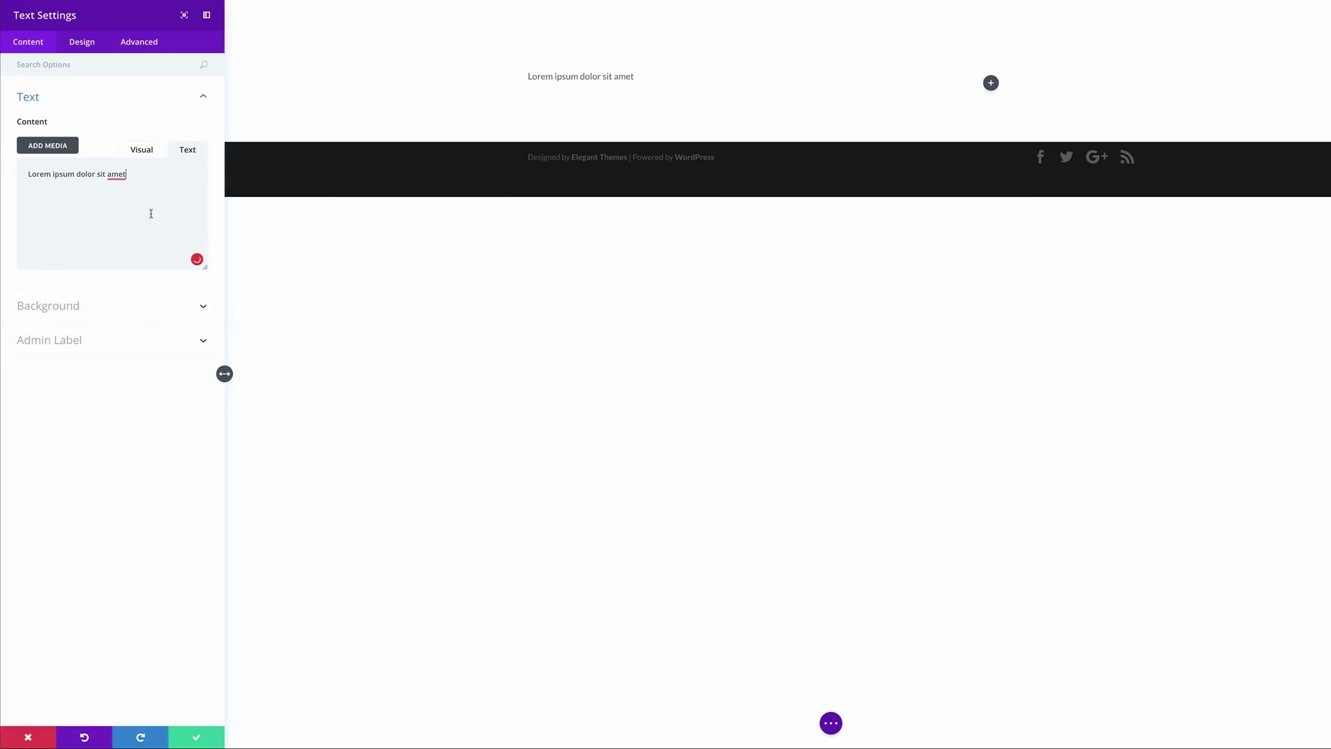
{"action": "left_click", "coordinate": [199, 740]}
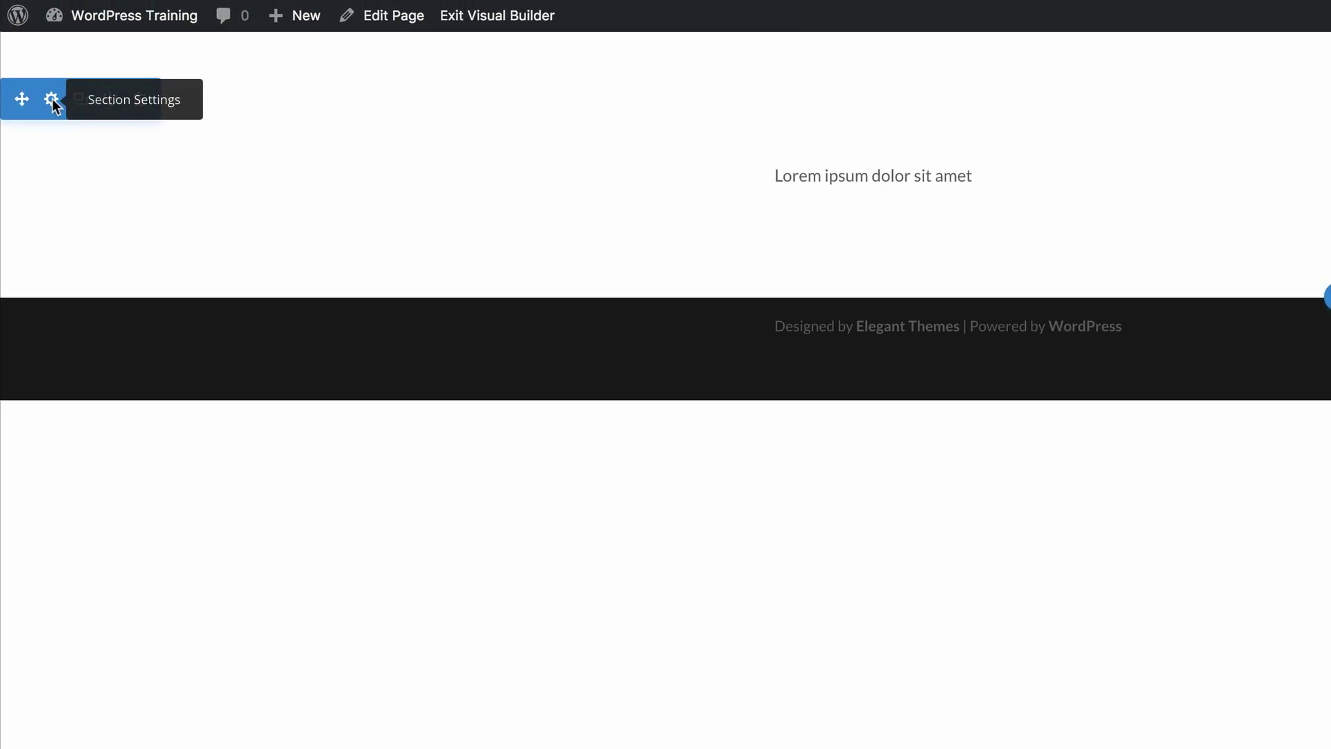
Set the section background image to the bread sticks photo from the Media Library.
{"action": "left_click", "coordinate": [53, 104]}
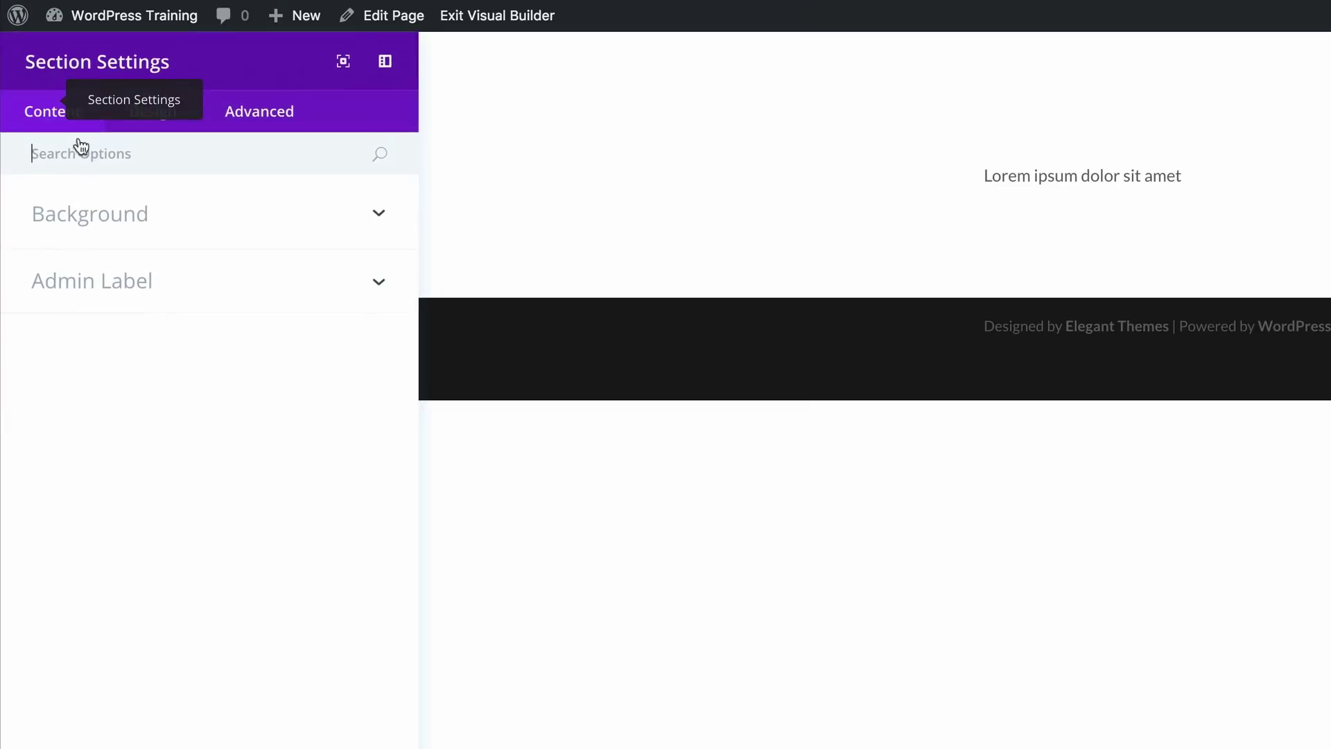
{"action": "left_click", "coordinate": [142, 222]}
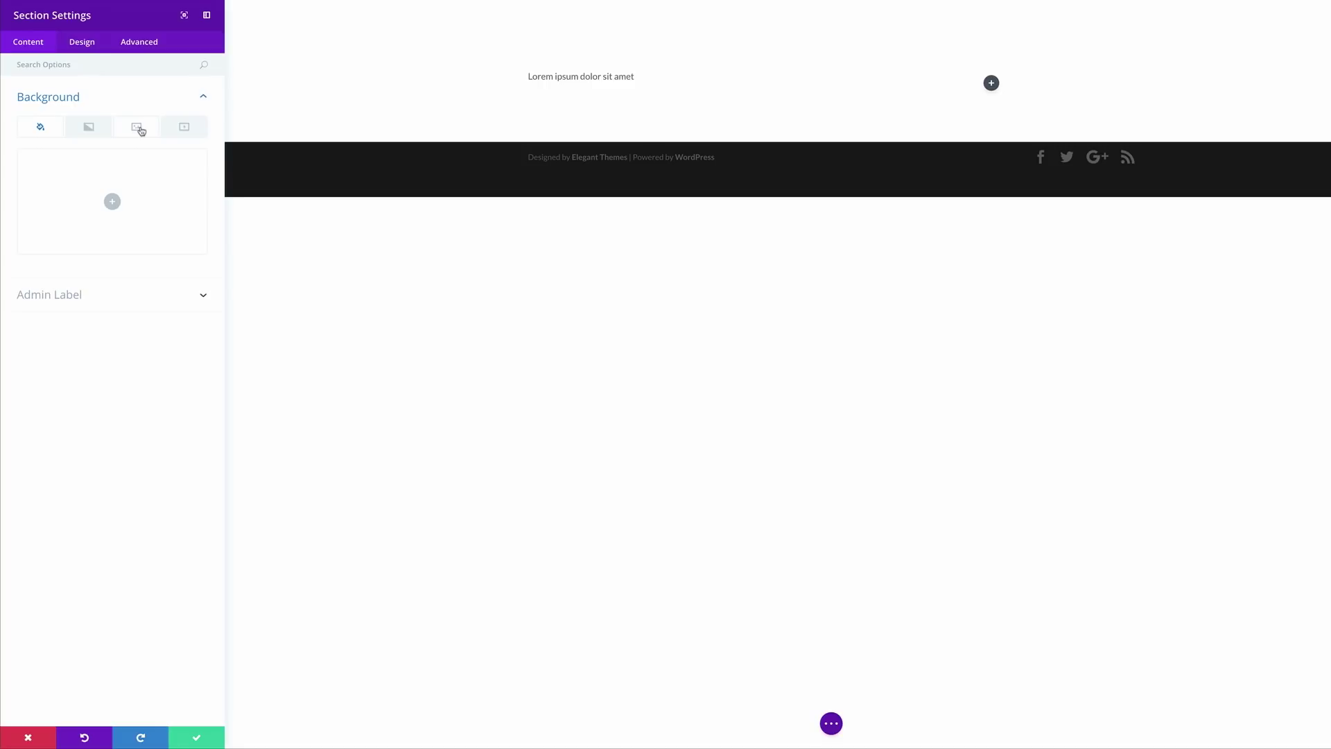
{"action": "left_click", "coordinate": [141, 131]}
{"action": "left_click", "coordinate": [112, 201]}
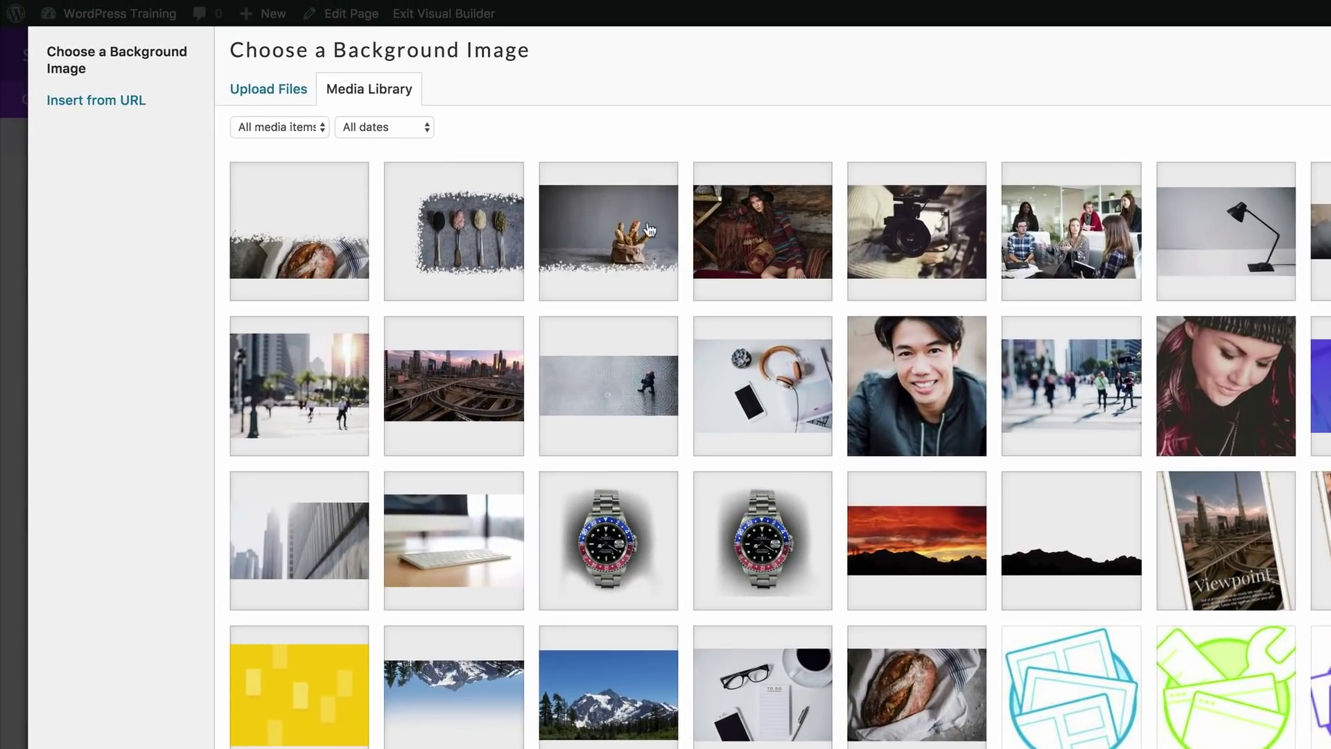
{"action": "left_click", "coordinate": [636, 235]}
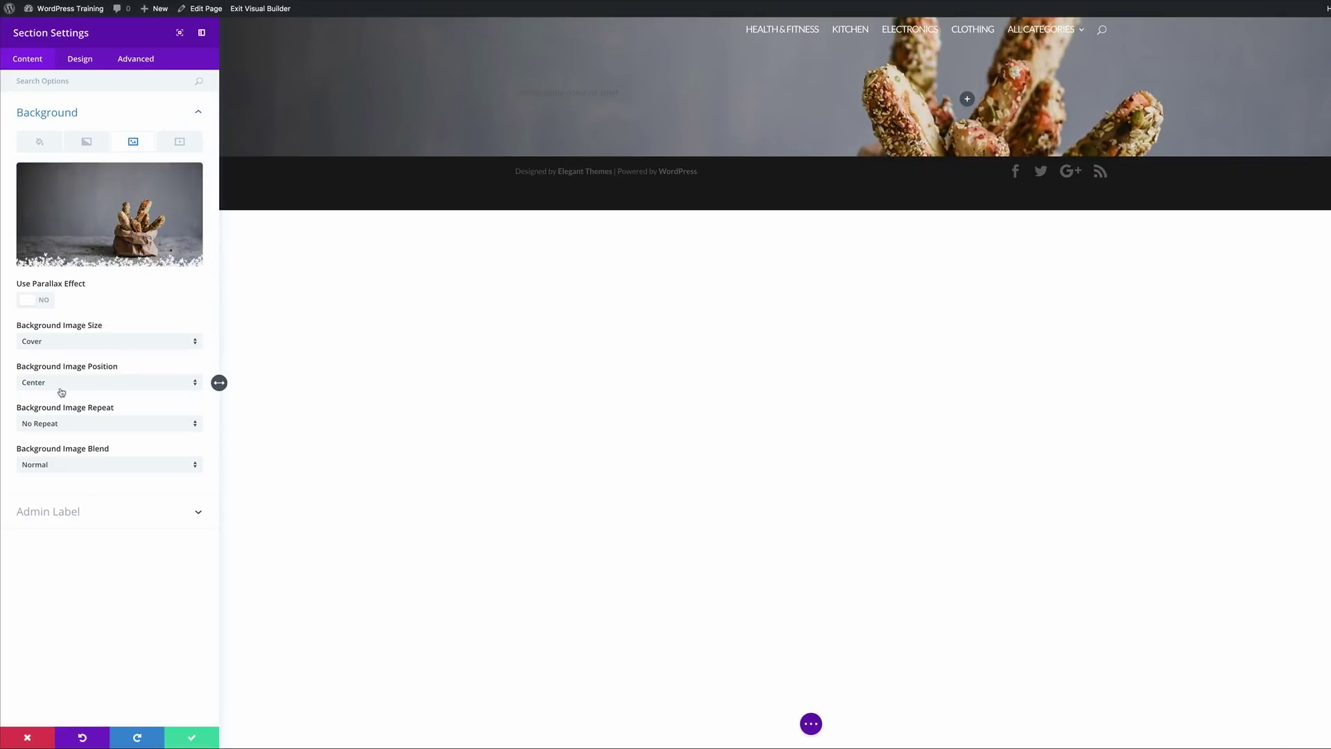
{"action": "left_click", "coordinate": [40, 144]}
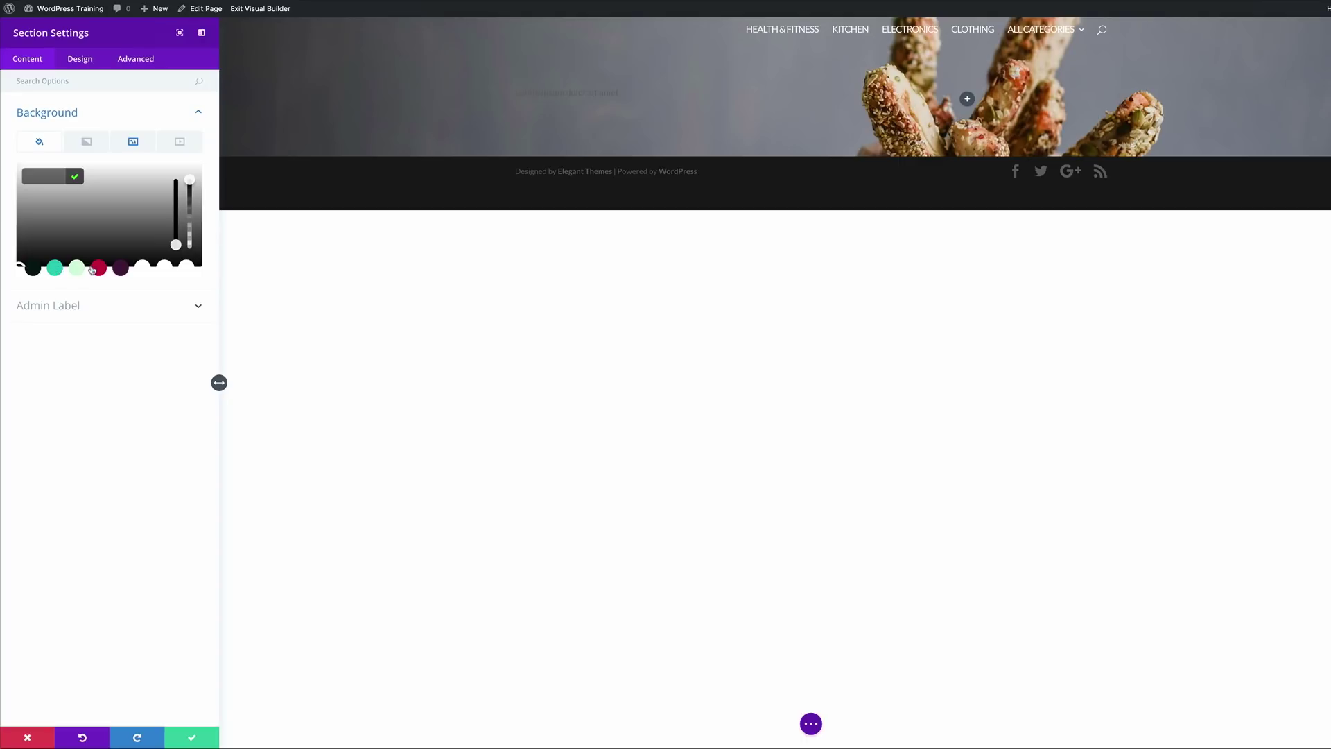
{"action": "left_click", "coordinate": [38, 176]}
{"action": "left_click", "coordinate": [47, 113]}
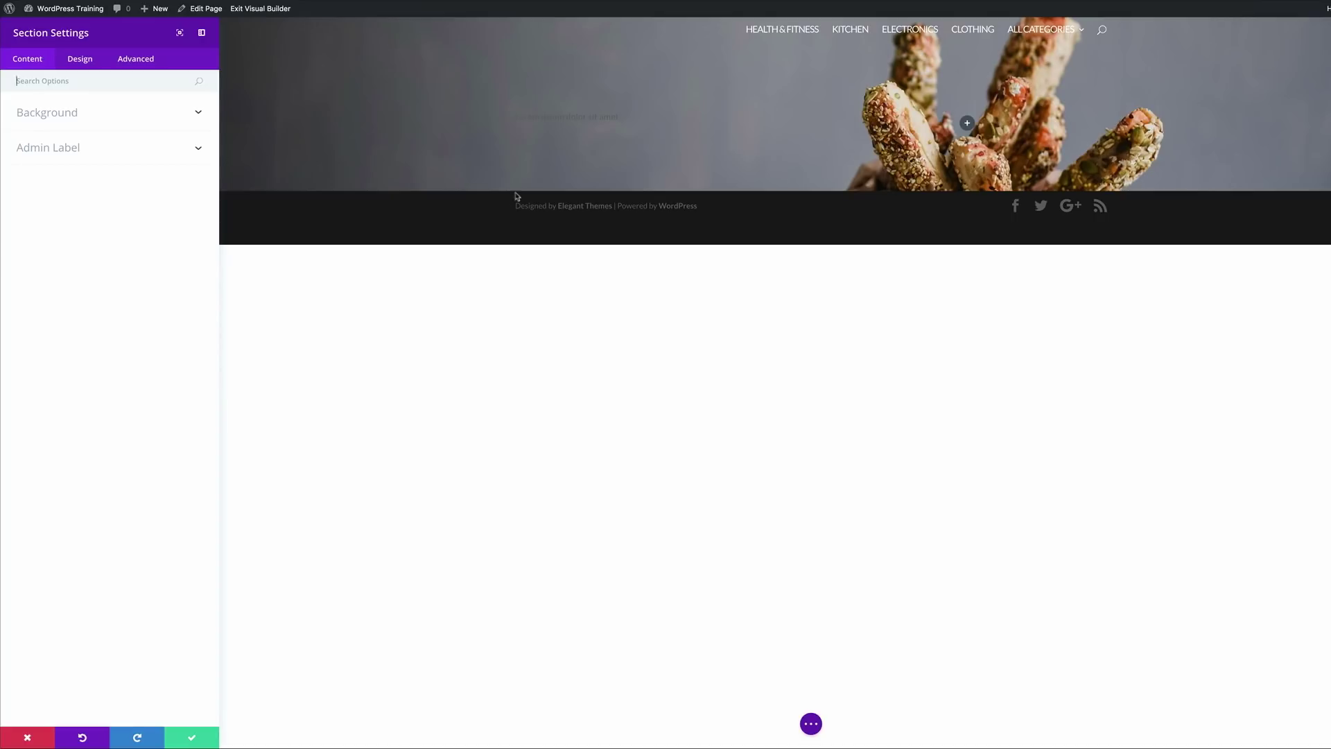
Give the section 600px custom padding at top and bottom.
{"action": "left_click", "coordinate": [82, 60]}
{"action": "left_click", "coordinate": [50, 181]}
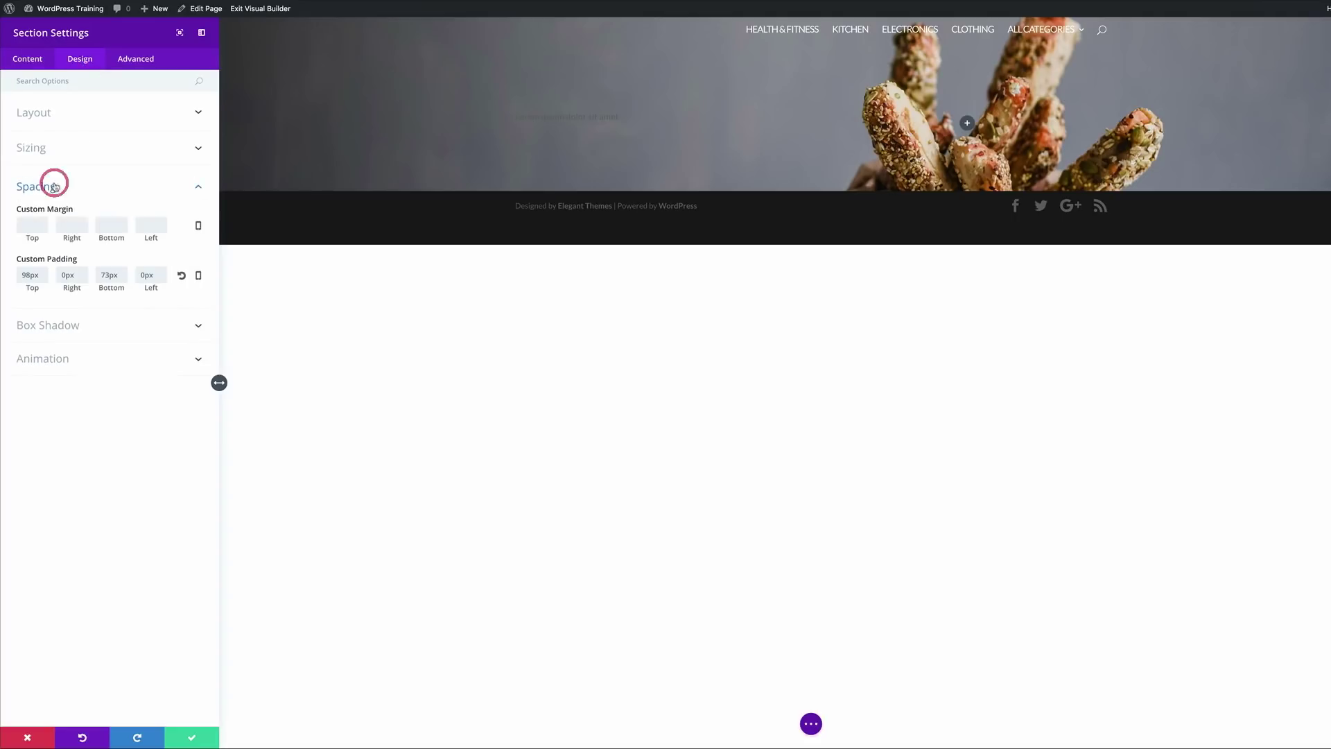
{"action": "double_click", "coordinate": [29, 274]}
{"action": "type", "text": "400"}
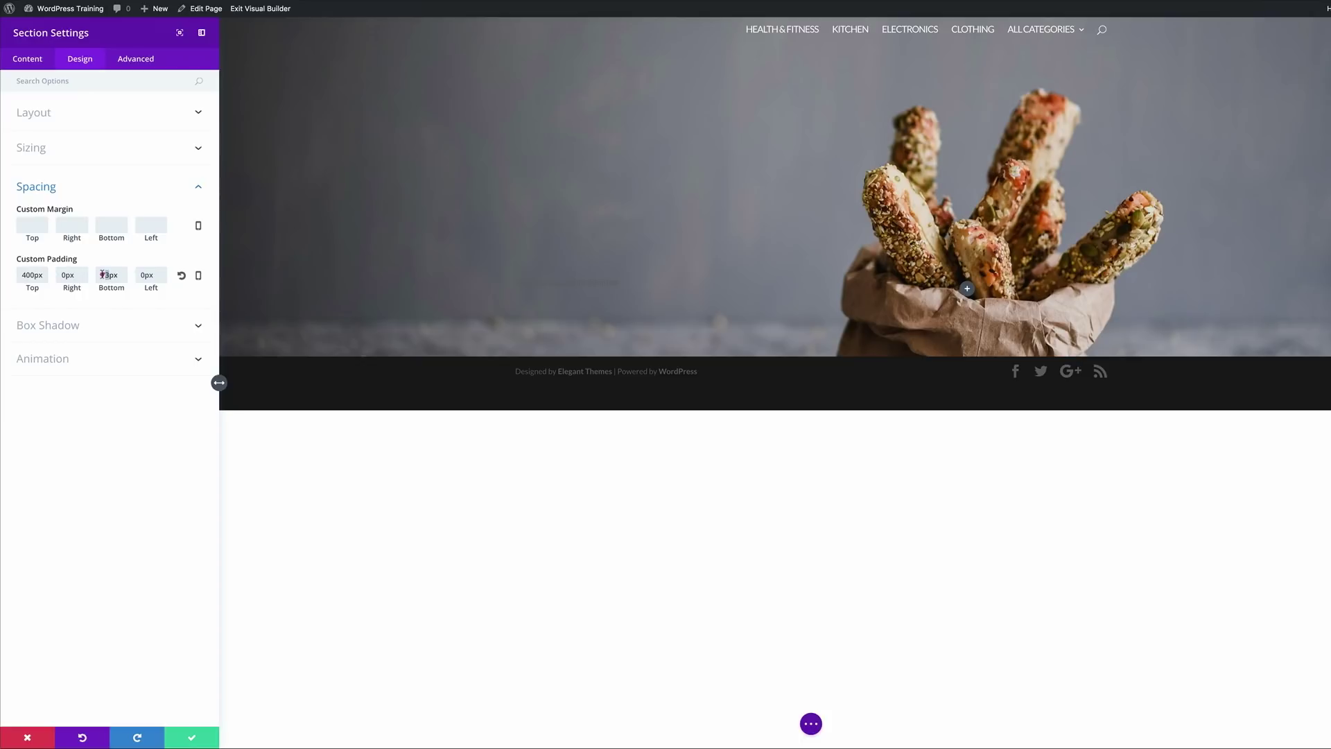
{"action": "double_click", "coordinate": [104, 275]}
{"action": "type", "text": "400"}
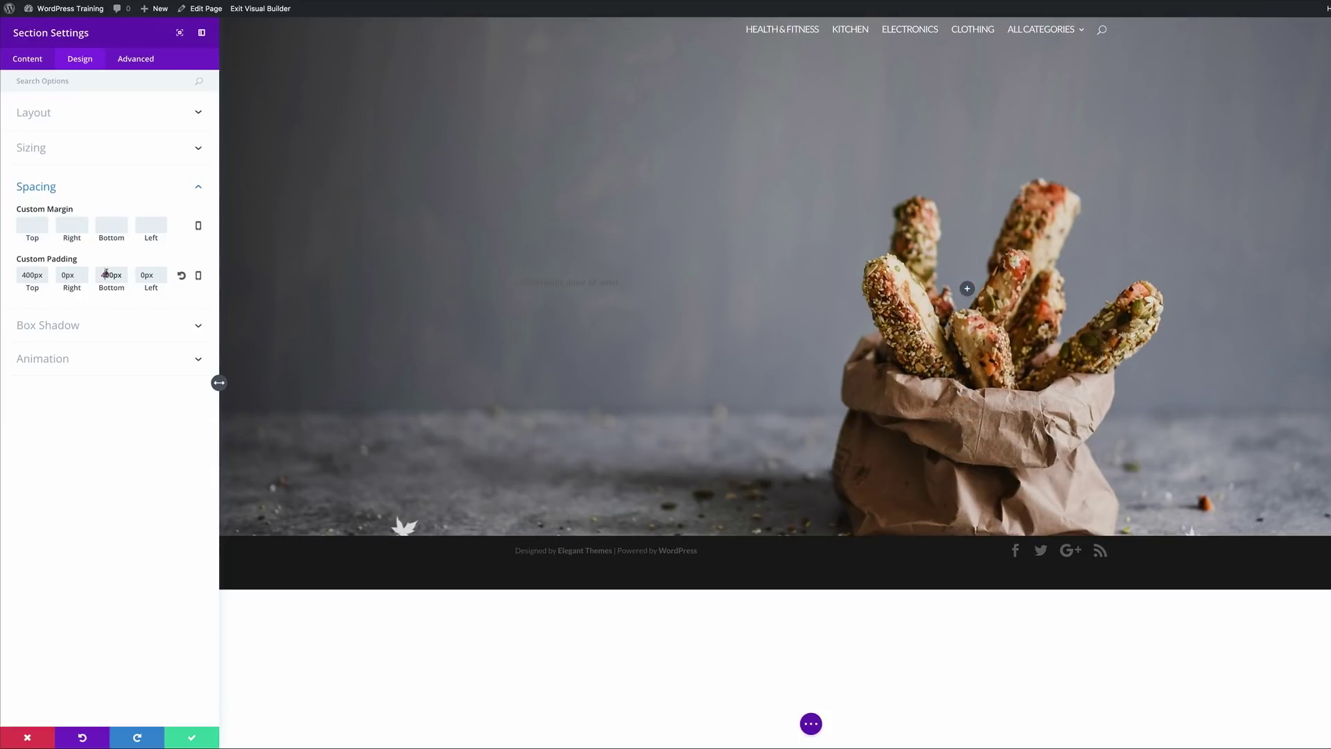
{"action": "left_click", "coordinate": [98, 275]}
{"action": "key", "text": "Delete"}
{"action": "type", "text": "6"}
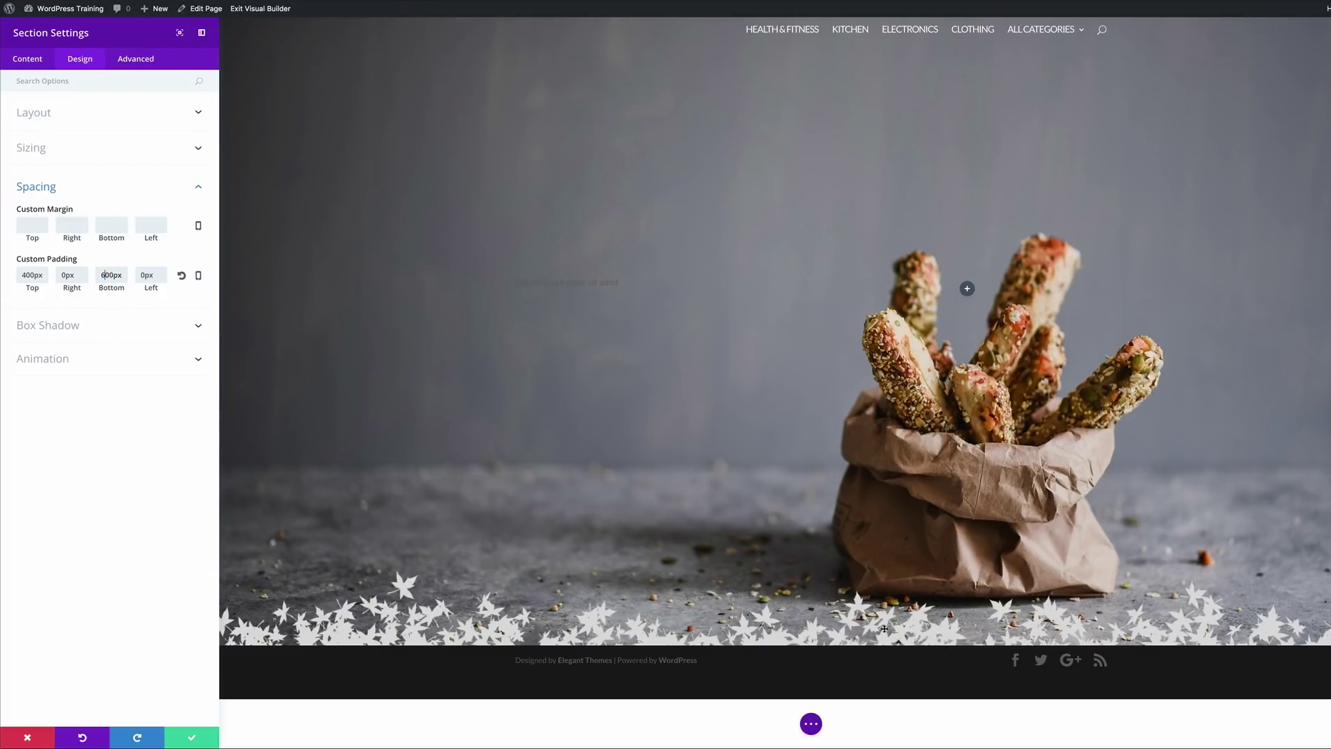
{"action": "left_click", "coordinate": [20, 275]}
{"action": "key", "text": "Delete"}
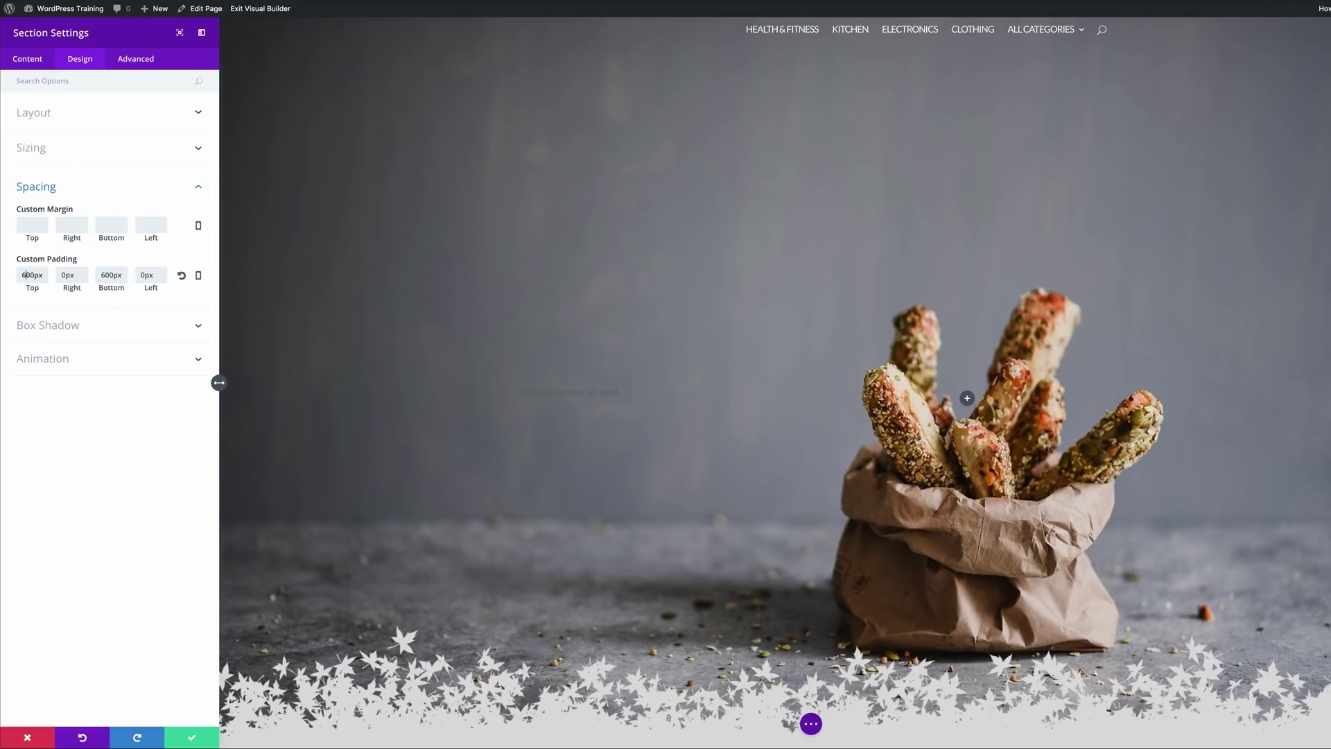
{"action": "type", "text": "6"}
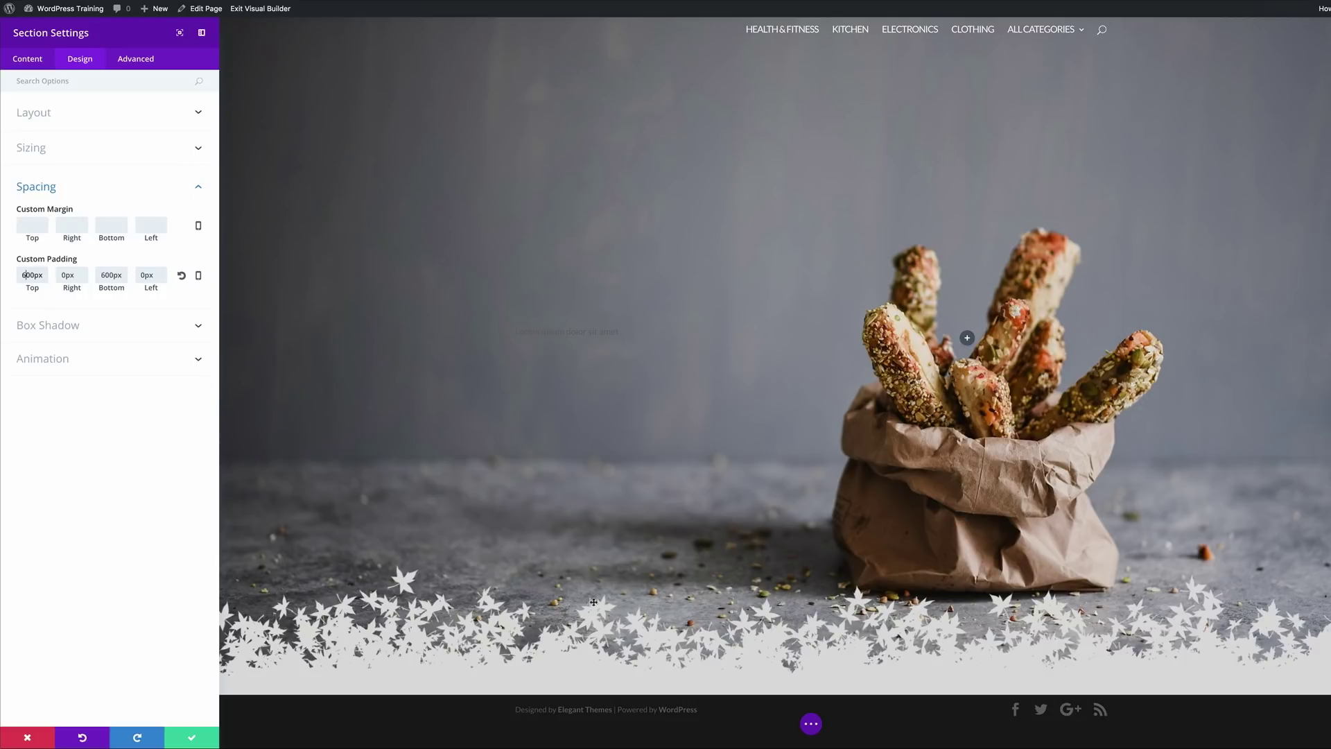
Give the section a solid light gray #dddddd background colour after trying several swatches.
{"action": "left_click", "coordinate": [28, 59]}
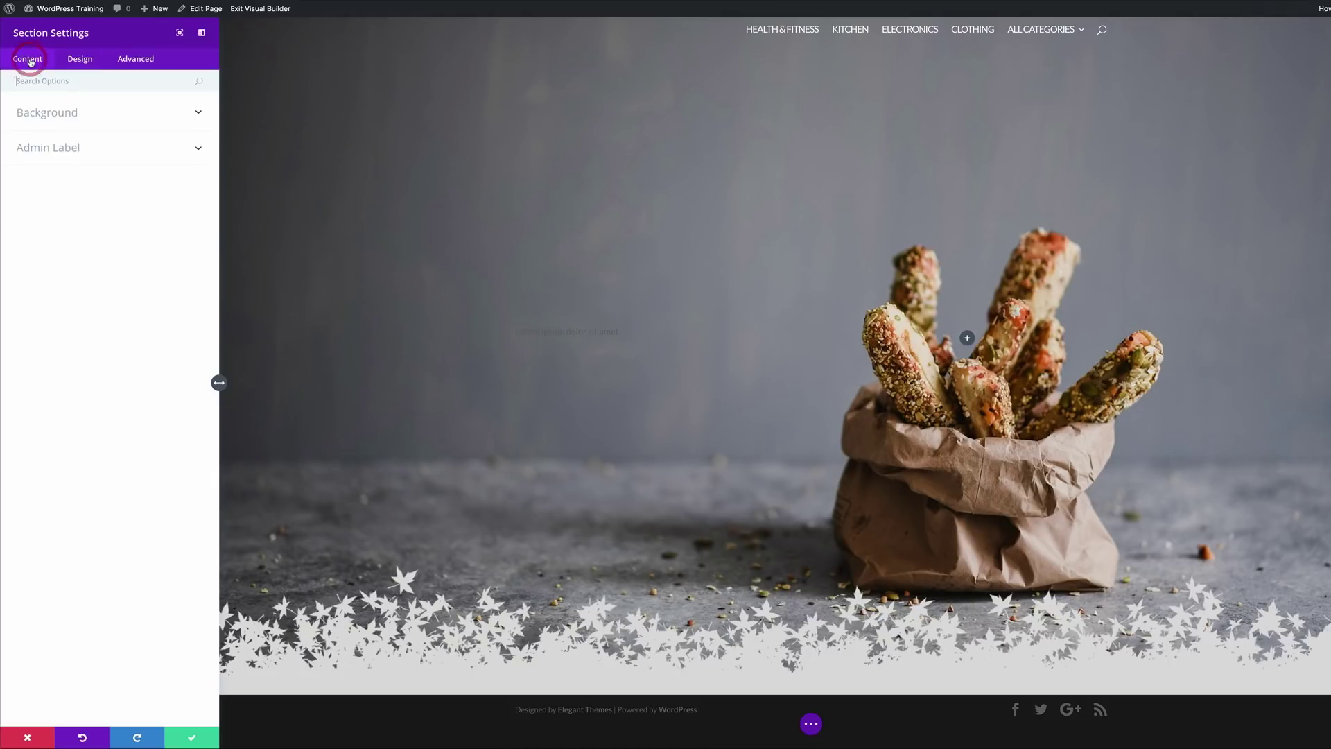
{"action": "left_click", "coordinate": [63, 116]}
{"action": "mouse_move", "coordinate": [170, 242]}
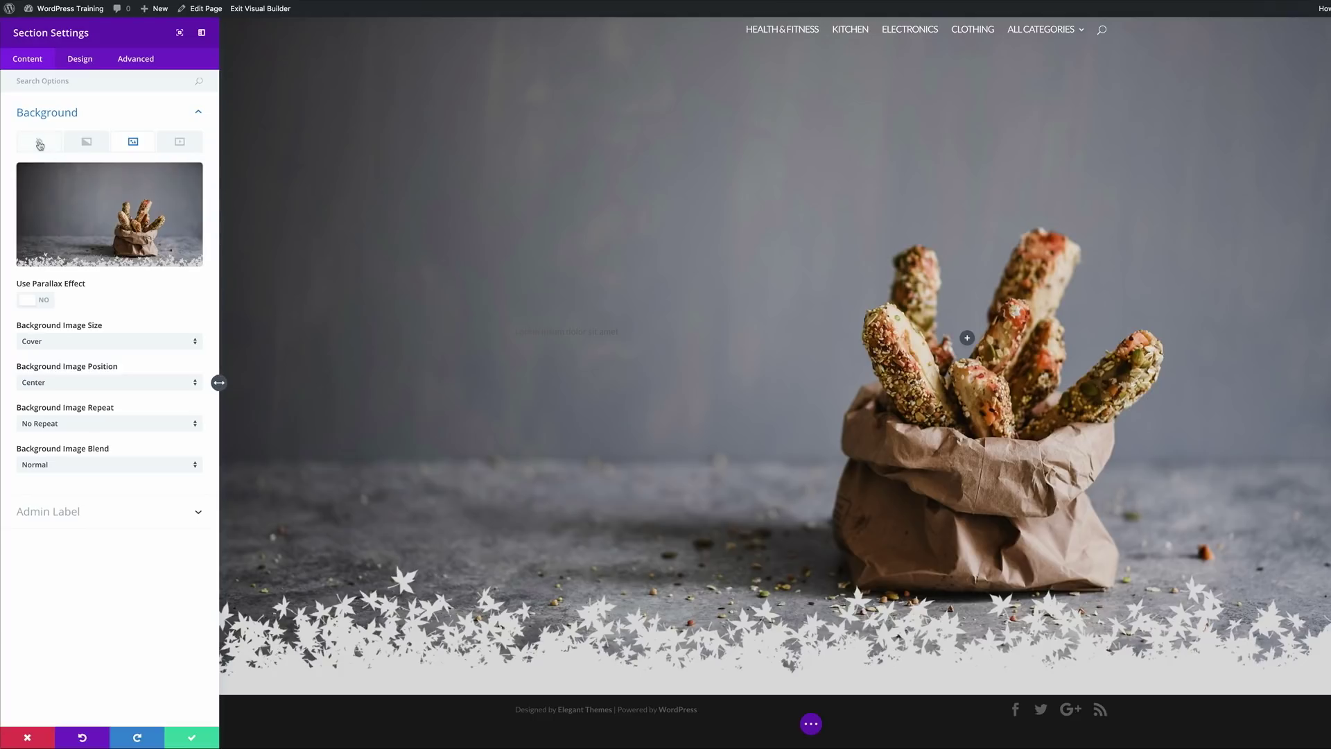
{"action": "left_click", "coordinate": [39, 141]}
{"action": "left_click", "coordinate": [115, 207]}
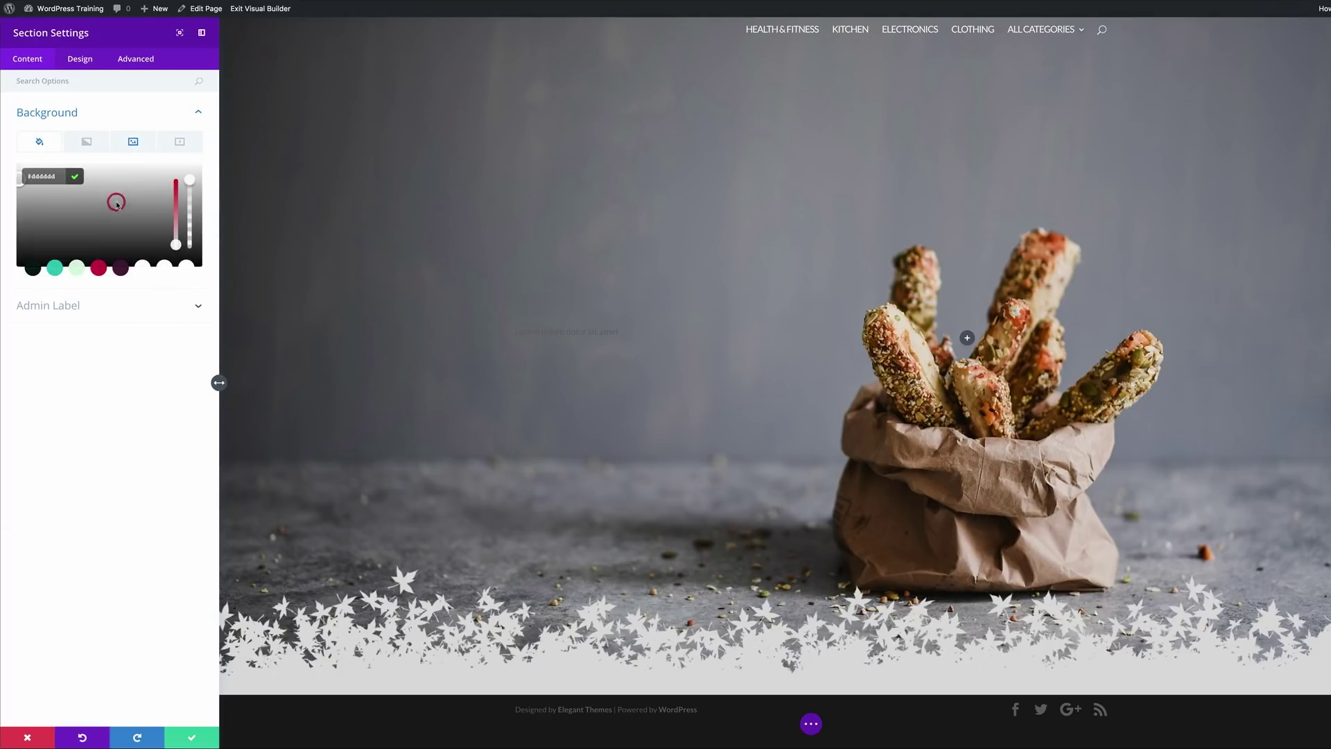
{"action": "left_click", "coordinate": [98, 269]}
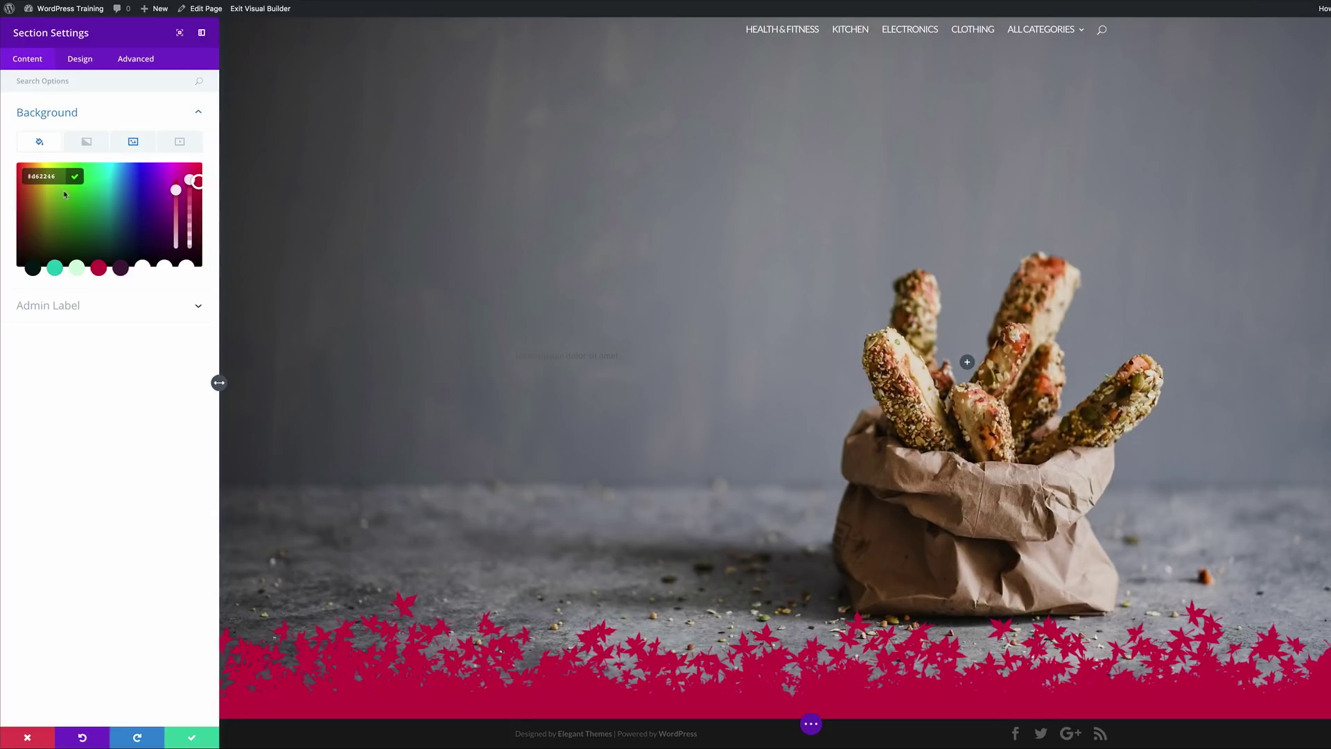
{"action": "left_click", "coordinate": [56, 269]}
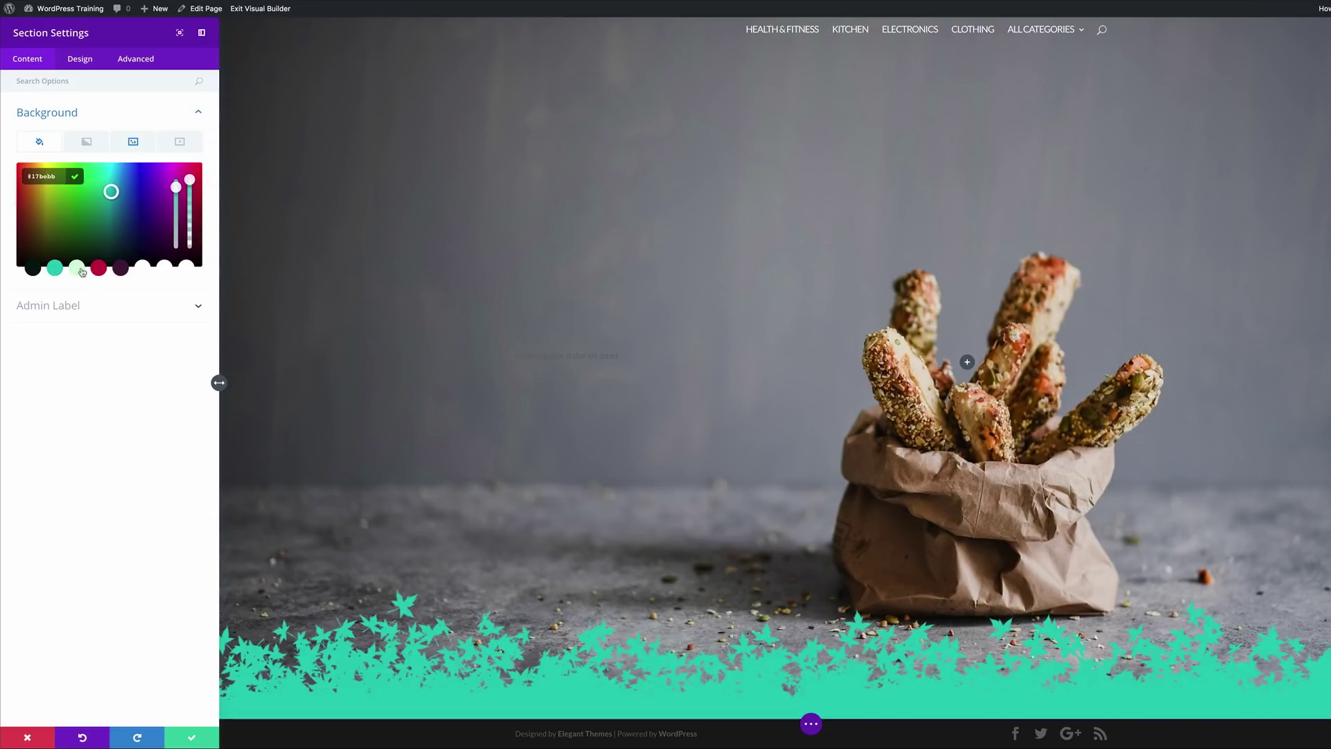
{"action": "left_click", "coordinate": [78, 270]}
{"action": "left_click", "coordinate": [32, 270]}
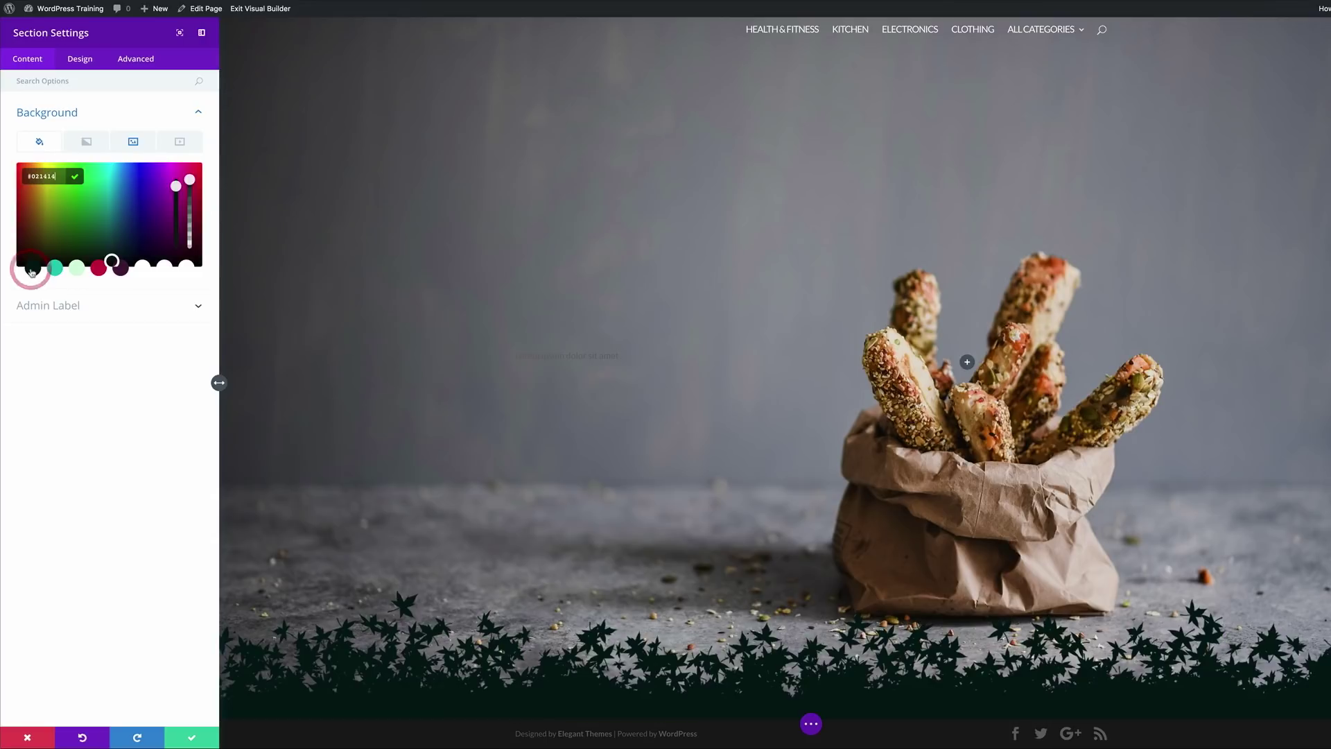
{"action": "left_click", "coordinate": [184, 268]}
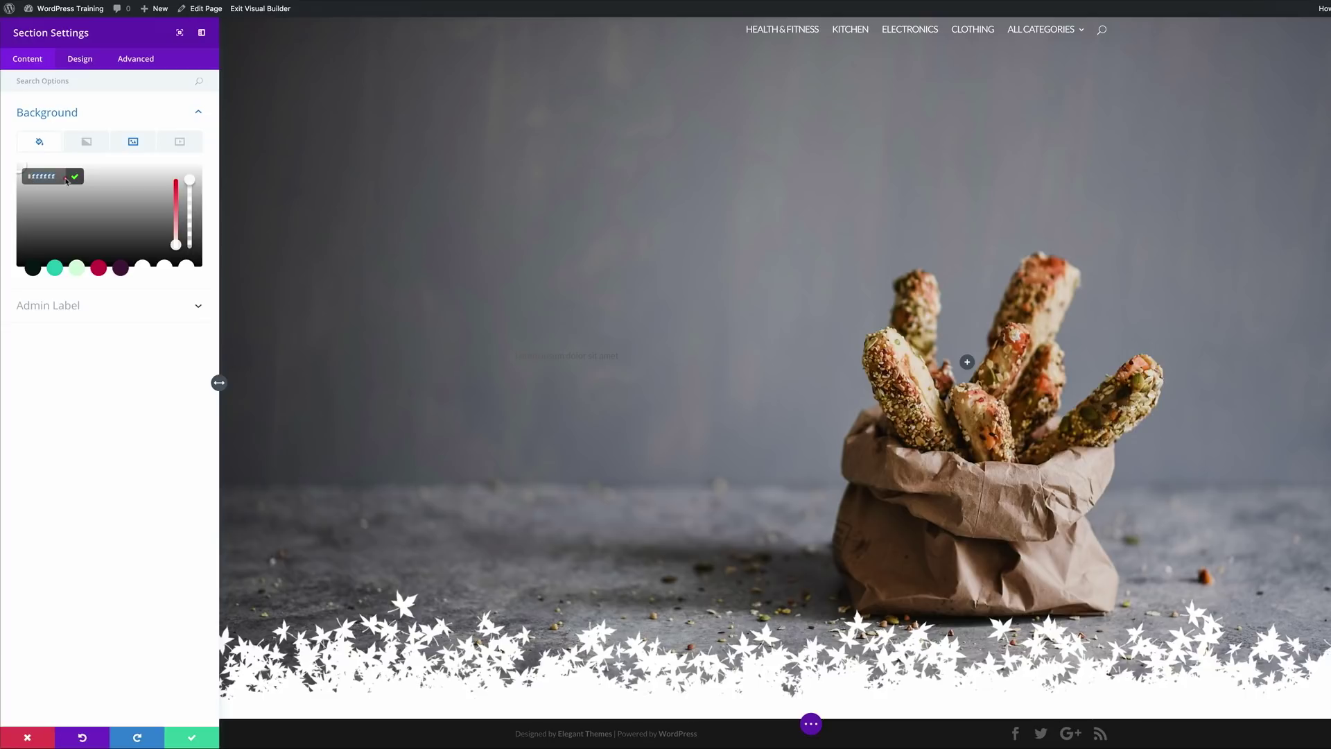
{"action": "type", "text": "#dddd"}
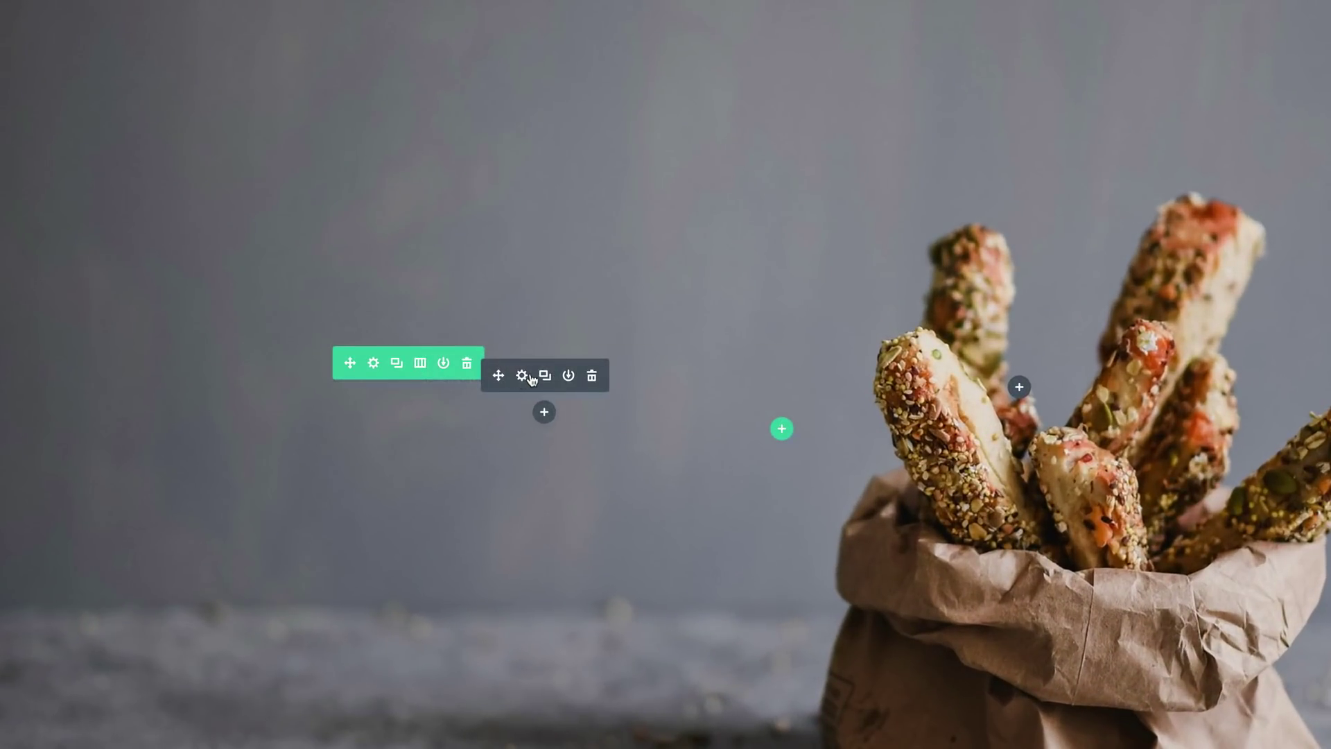
Set the lorem ipsum text to Bree Serif at 69px with 1.8em line height.
{"action": "left_click", "coordinate": [521, 375]}
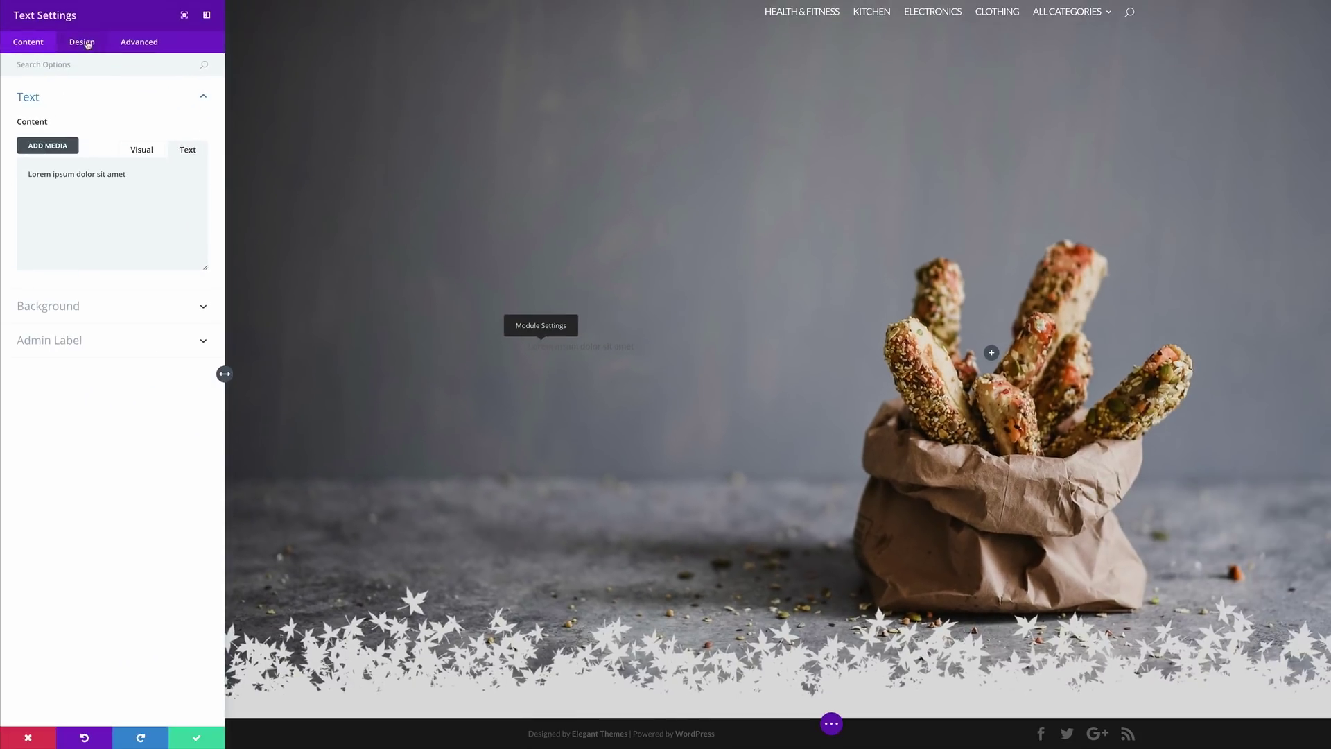
{"action": "left_click", "coordinate": [82, 41]}
{"action": "left_click", "coordinate": [39, 100]}
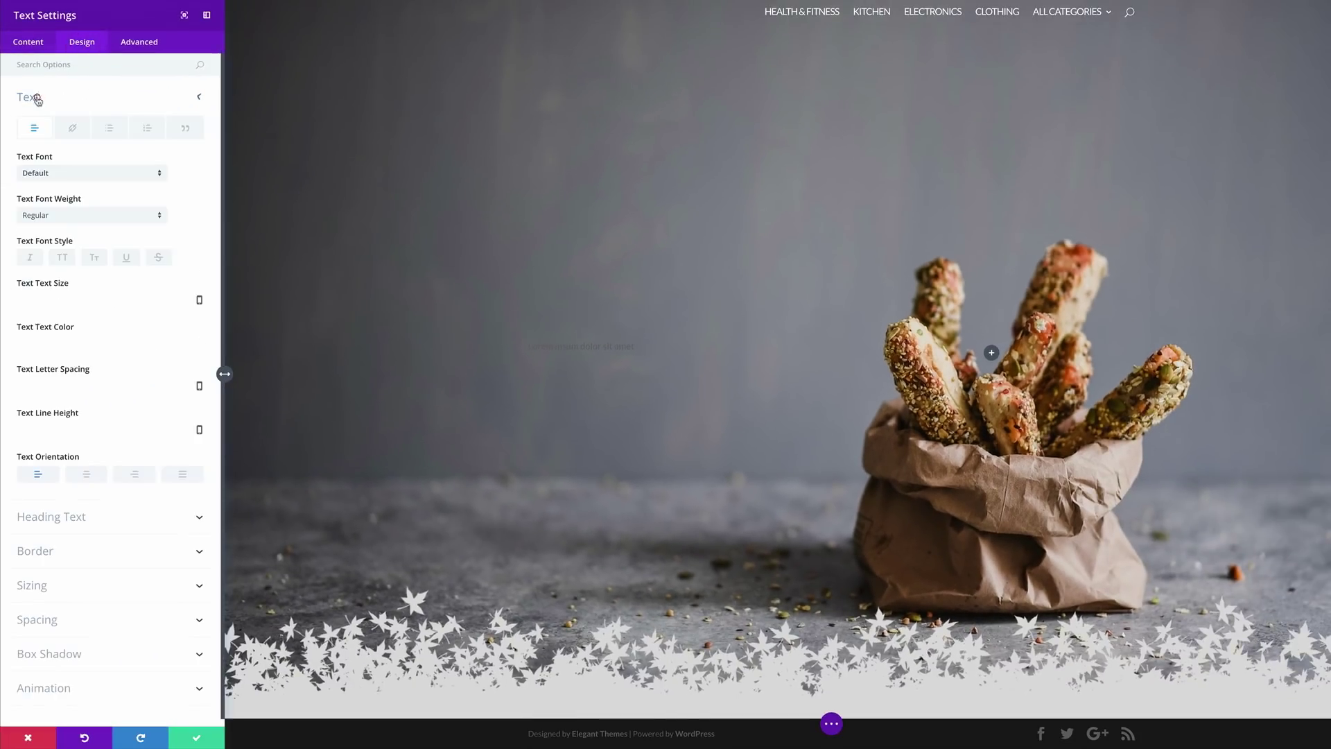
{"action": "left_click", "coordinate": [67, 174]}
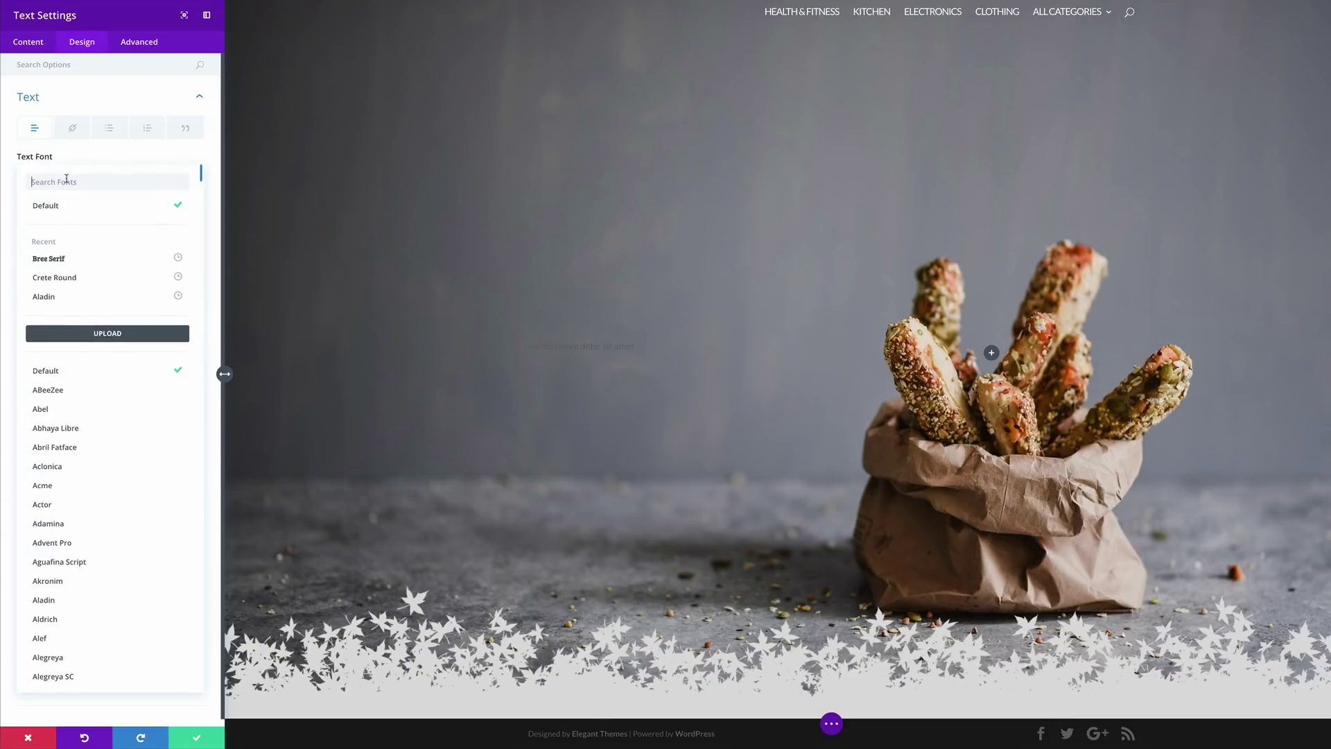
{"action": "left_click", "coordinate": [70, 262]}
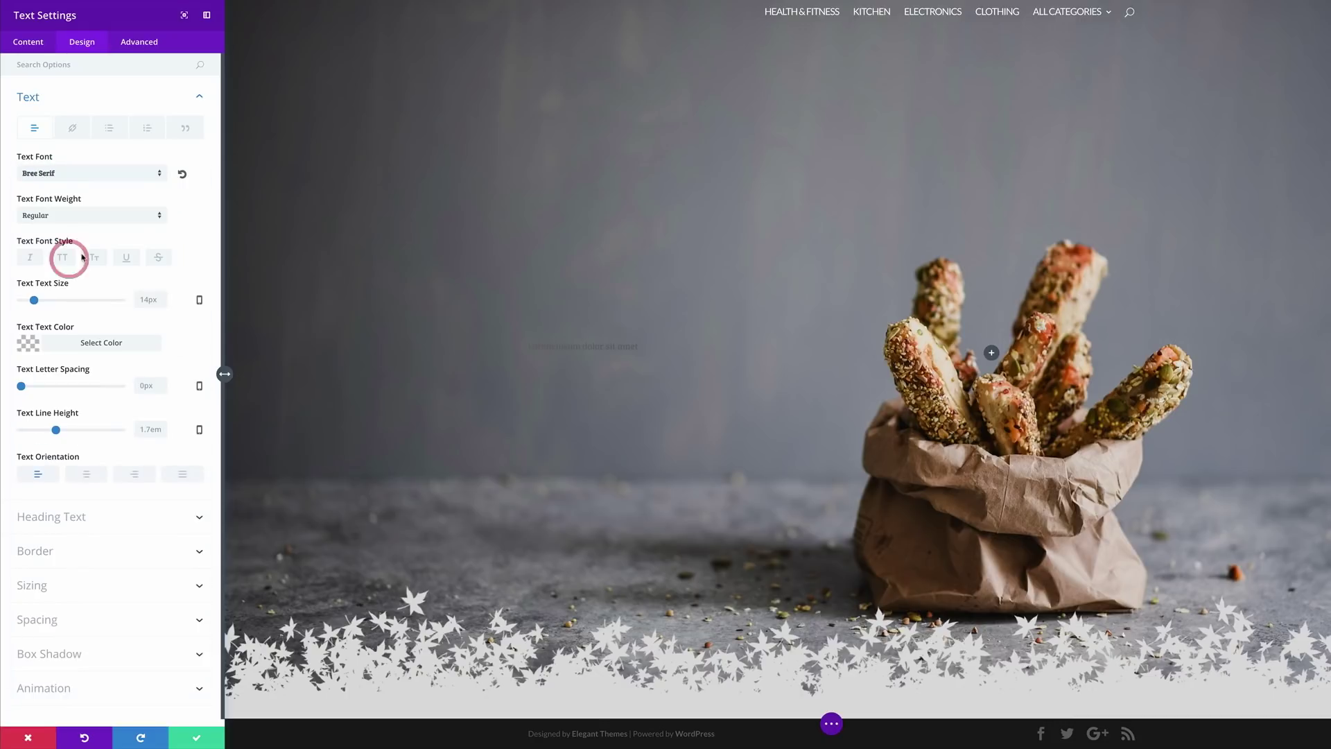
{"action": "left_click_drag", "start_coordinate": [32, 299], "coordinate": [91, 301]}
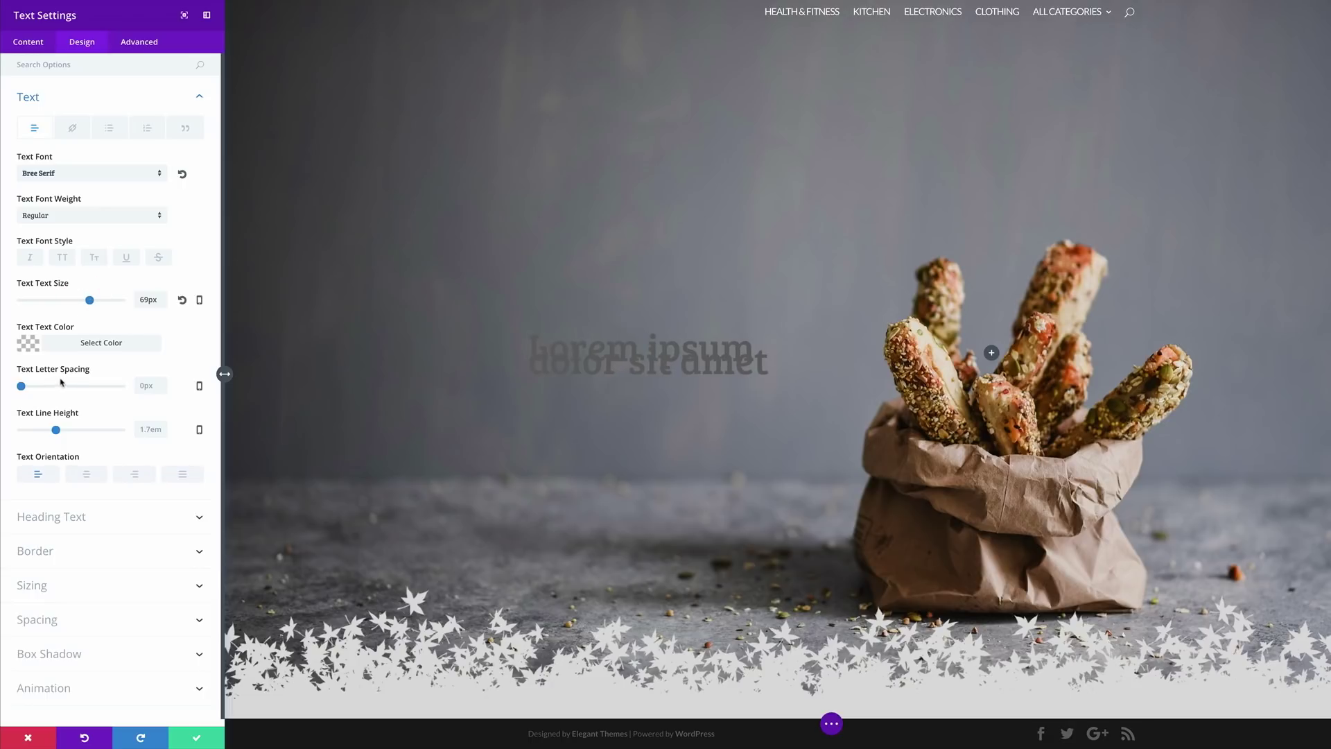
{"action": "left_click_drag", "start_coordinate": [56, 433], "coordinate": [60, 432]}
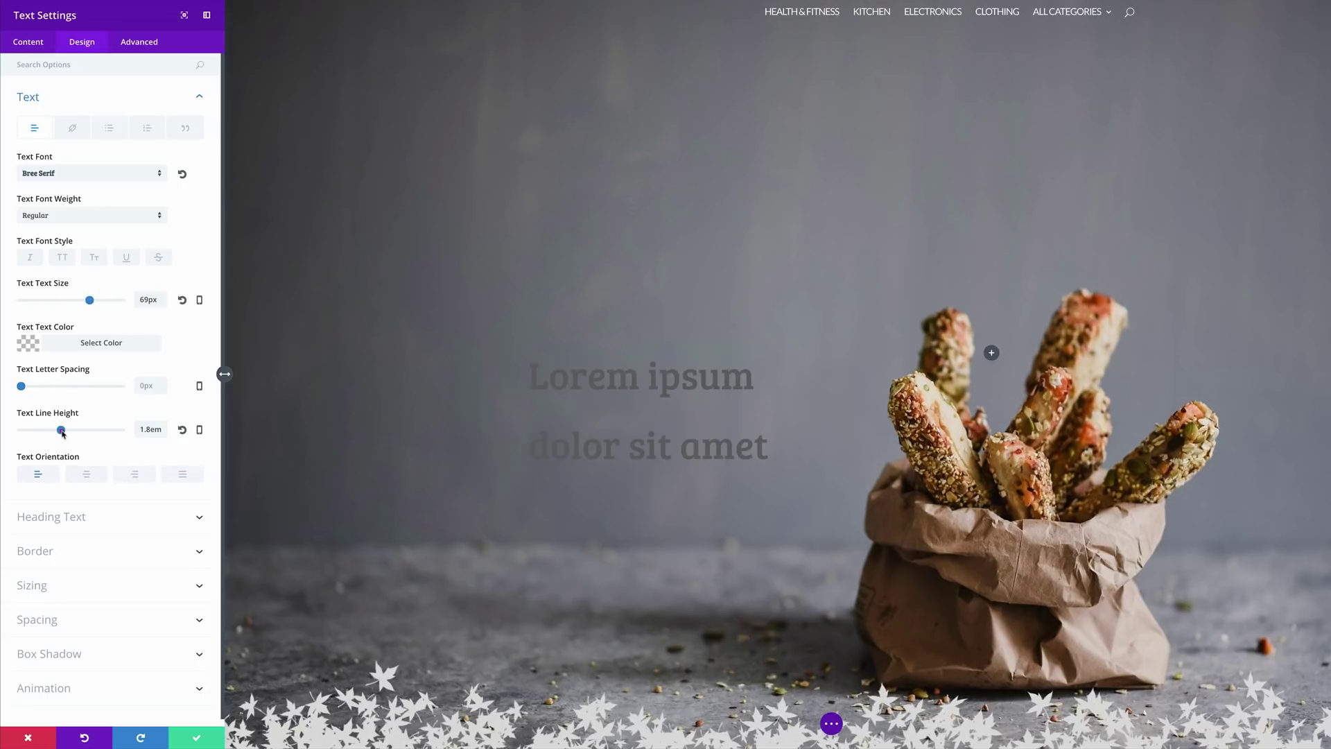
Colour the text light mint #d4f4dd and save the text module settings.
{"action": "scroll", "coordinate": [239, 393], "scroll_direction": "down", "scroll_amount": 2}
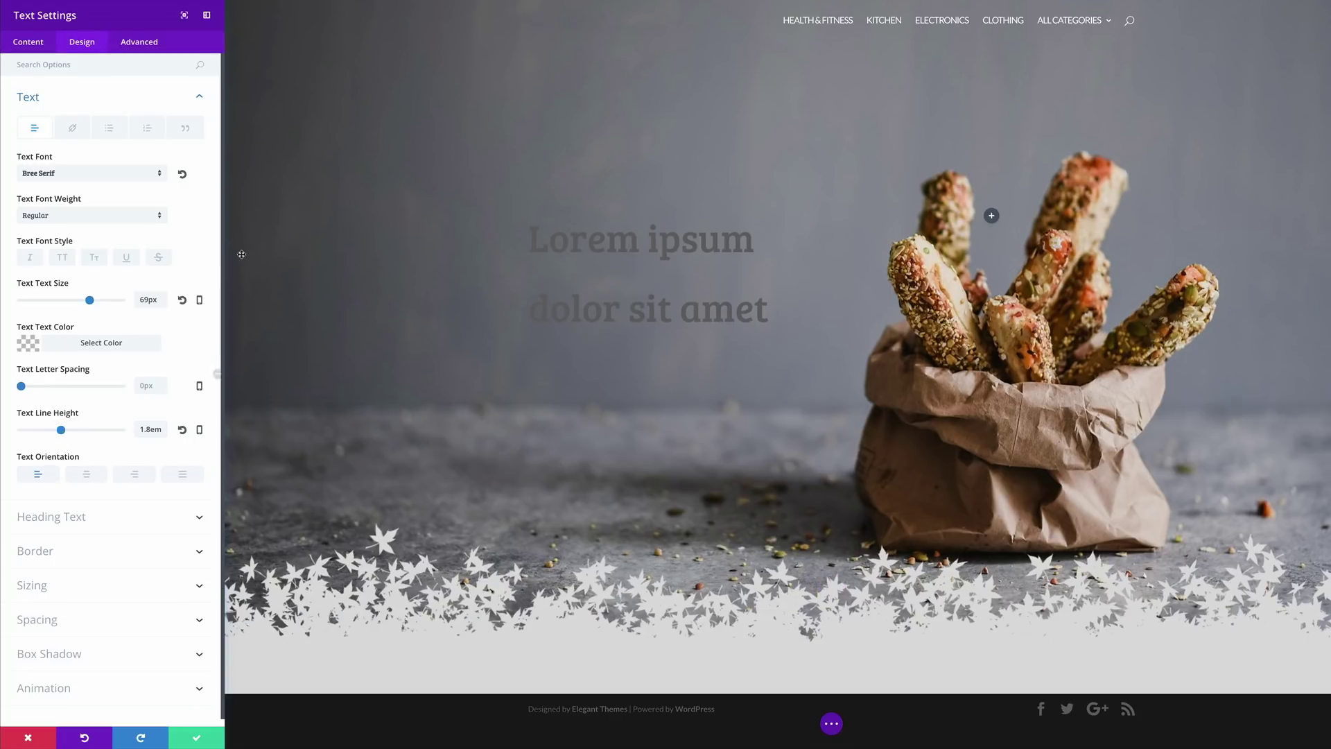
{"action": "left_click", "coordinate": [28, 348]}
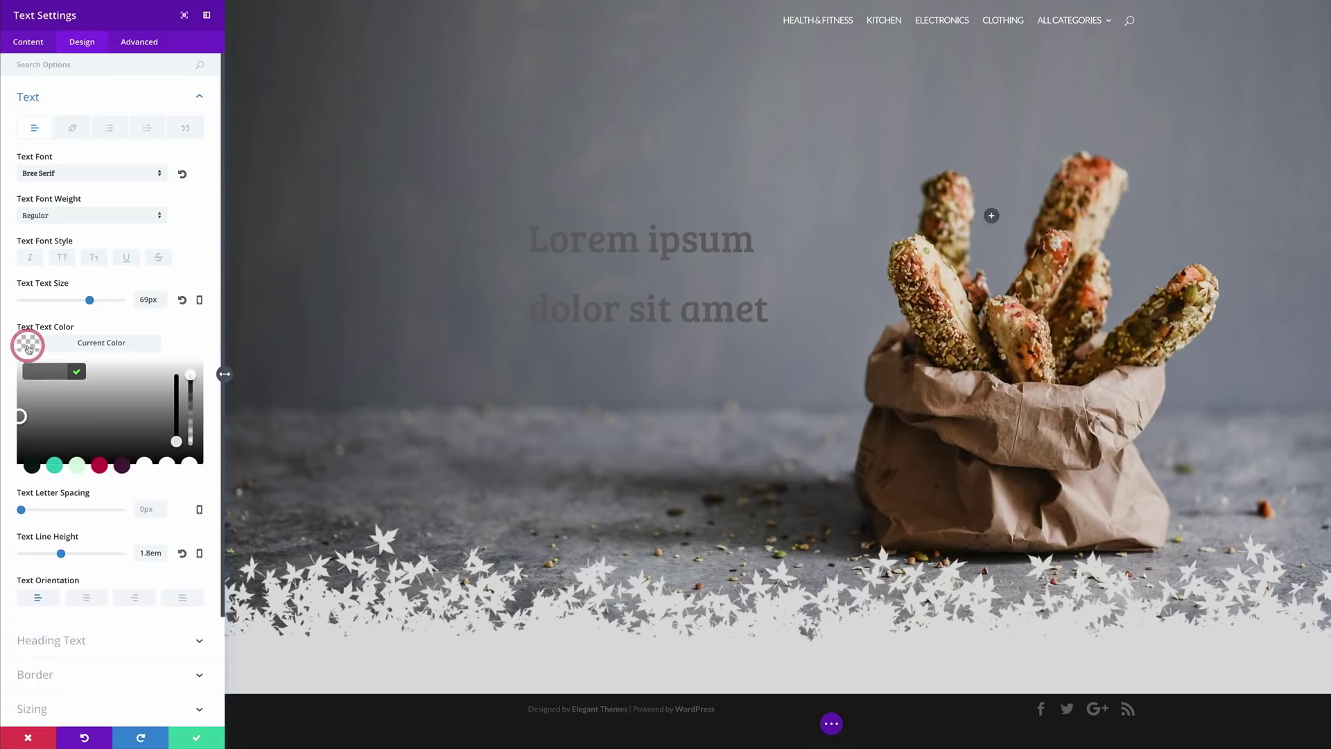
{"action": "left_click", "coordinate": [76, 465]}
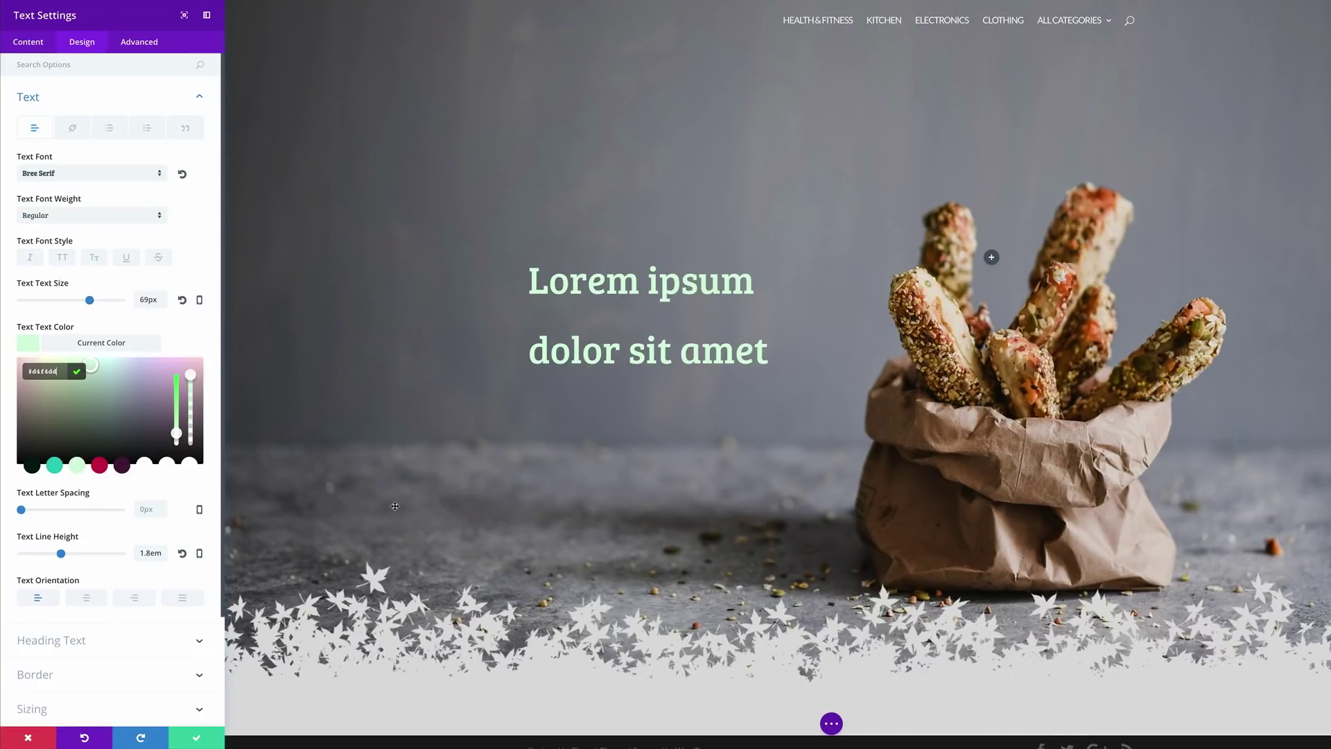
{"action": "left_click", "coordinate": [197, 738]}
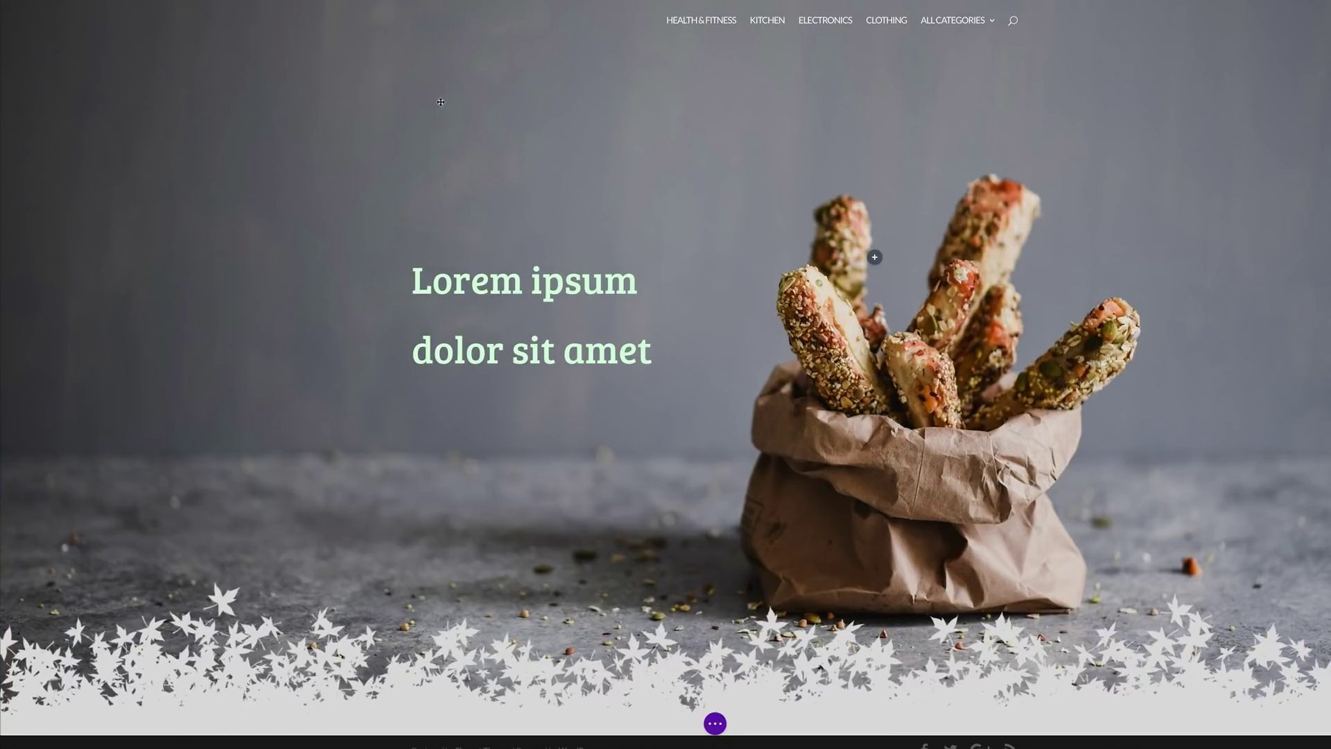
{"action": "scroll", "coordinate": [423, 326], "scroll_direction": "down", "scroll_amount": 1}
{"action": "scroll", "coordinate": [431, 336], "scroll_direction": "up", "scroll_amount": 1}
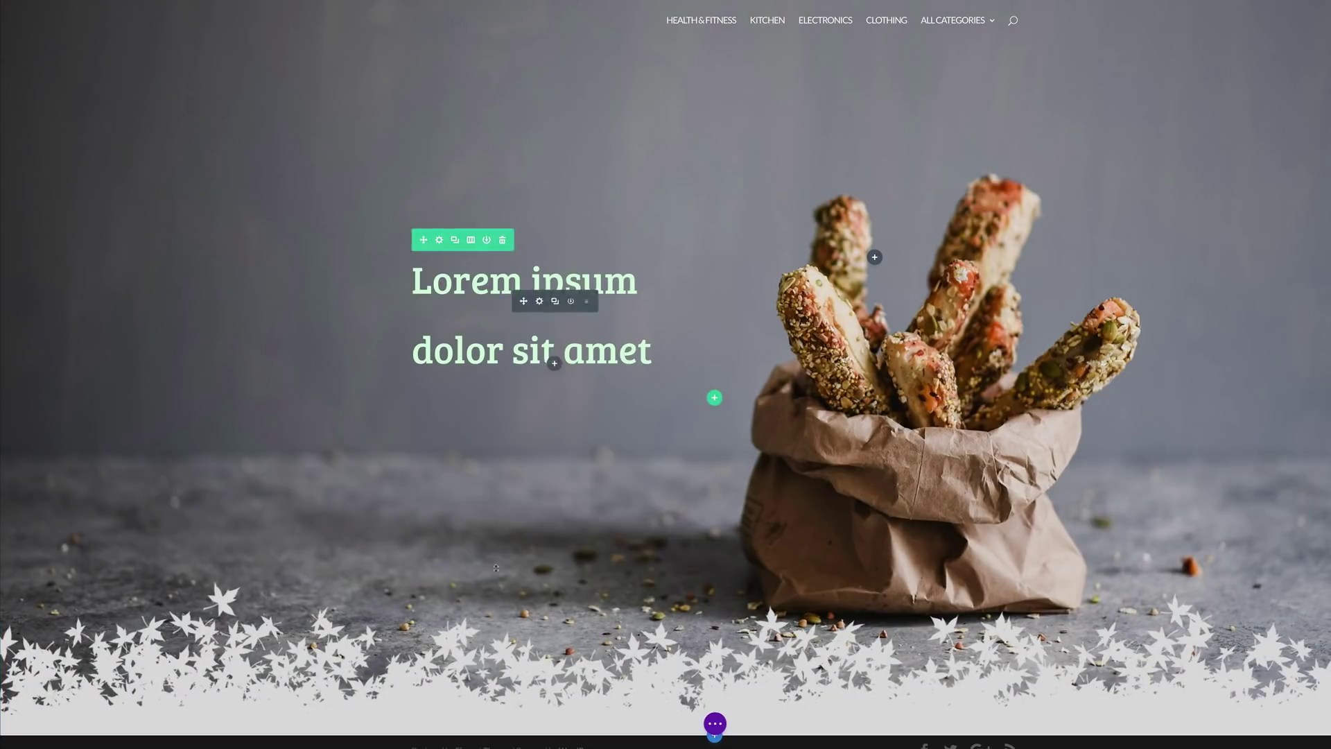
{"action": "scroll", "coordinate": [469, 669], "scroll_direction": "down", "scroll_amount": 1}
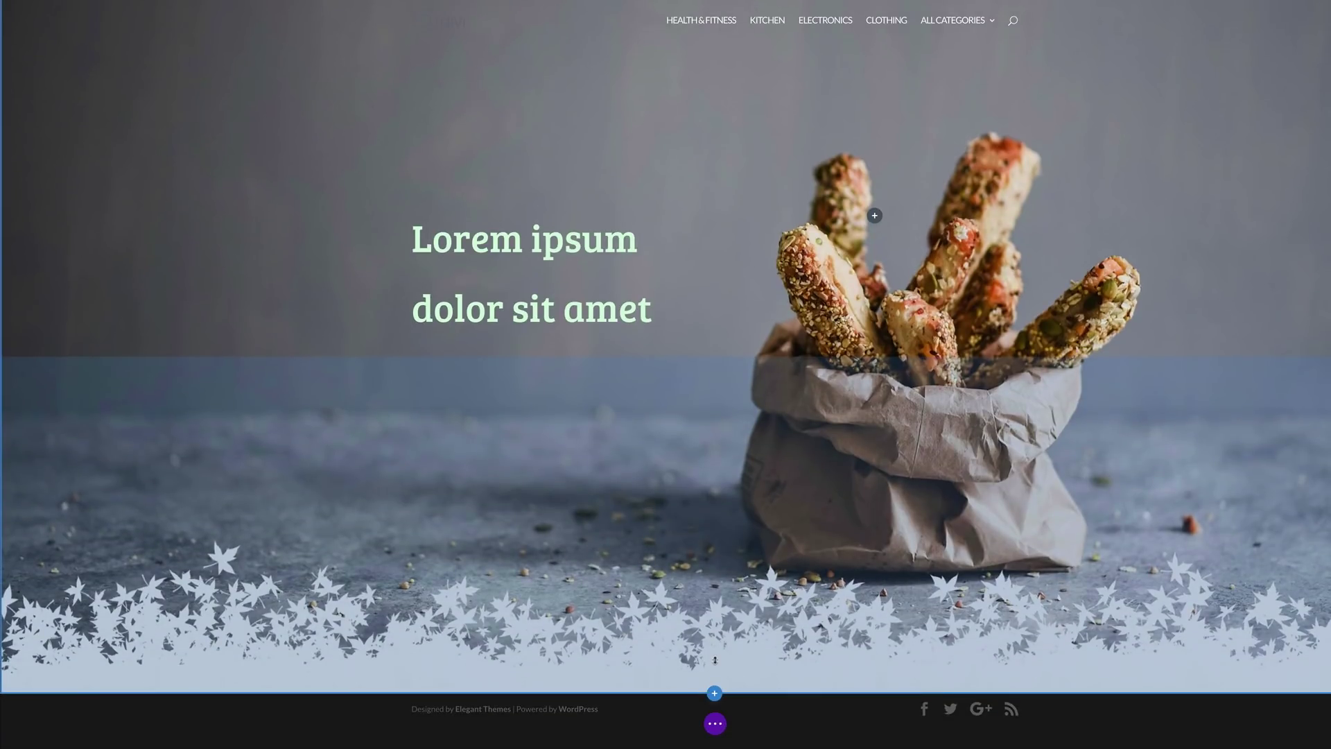
{"action": "scroll", "coordinate": [715, 660], "scroll_direction": "up", "scroll_amount": 1}
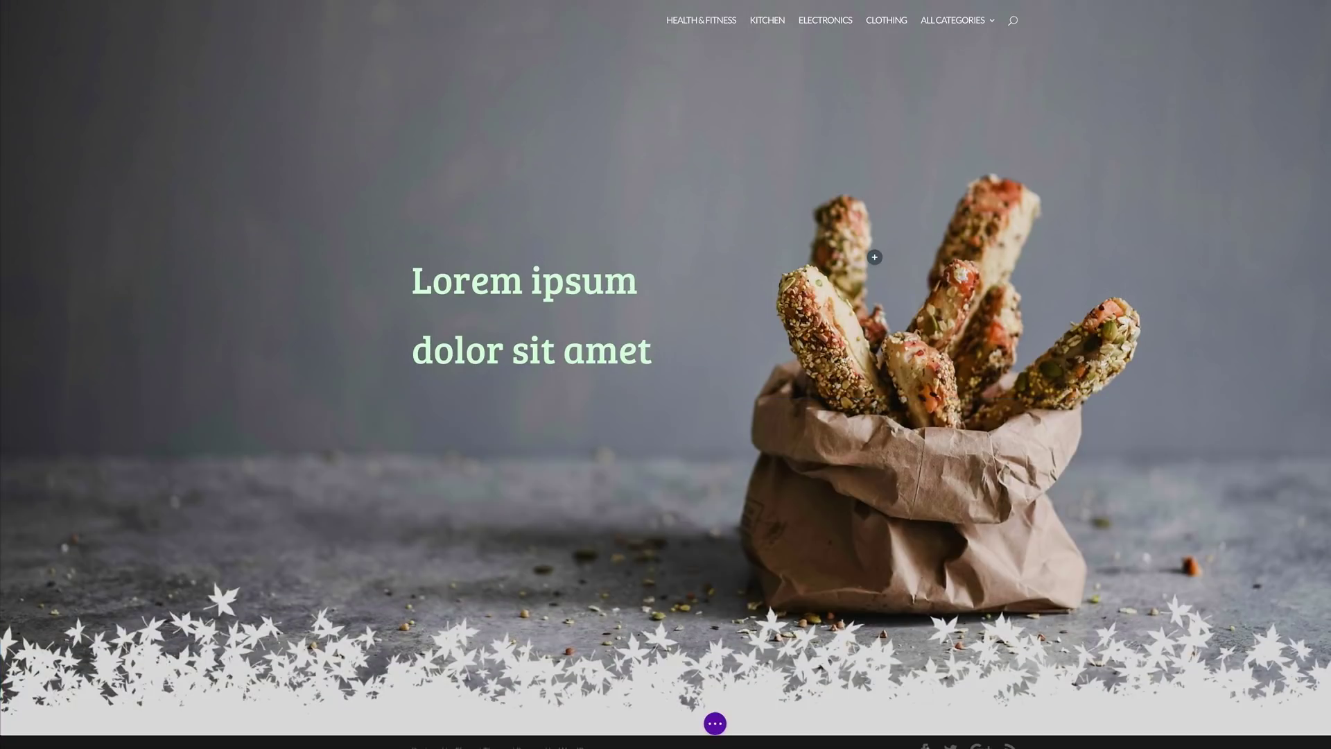
{"action": "scroll", "coordinate": [476, 662], "scroll_direction": "down", "scroll_amount": 1}
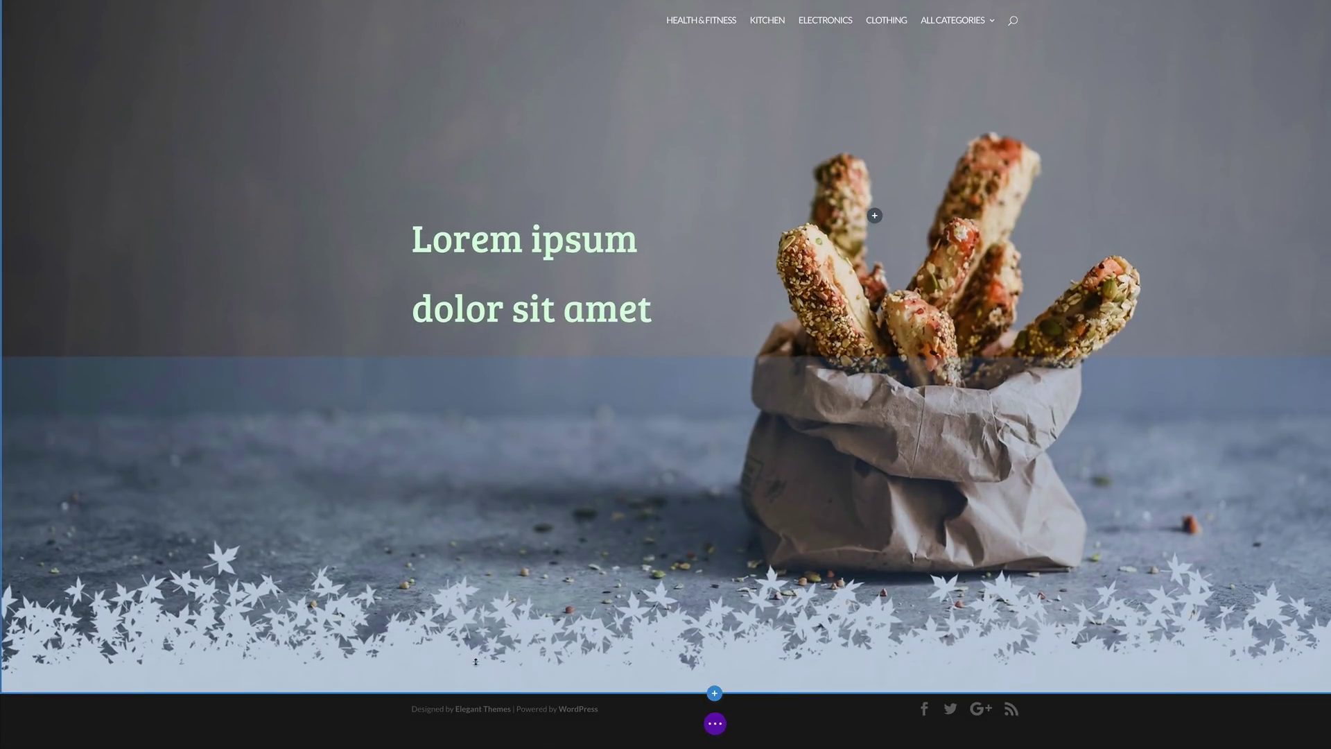